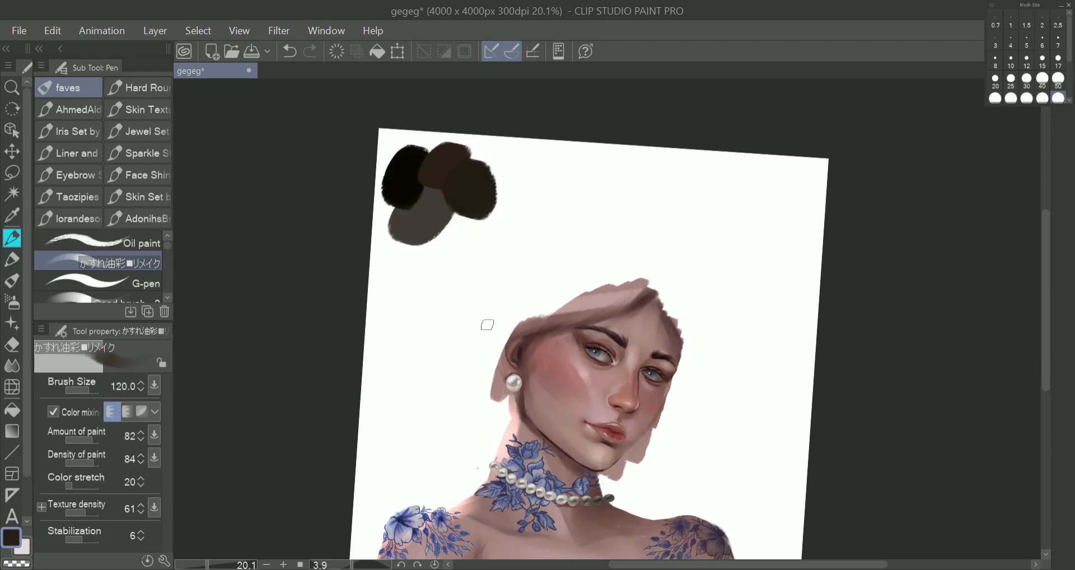
# Block in the outer side and crown of the hair in dark brown with the oil brush at size 120.
pyautogui.moveTo(476, 400); pyautogui.dragTo(444, 510)
pyautogui.moveTo(530, 294); pyautogui.dragTo(477, 415)
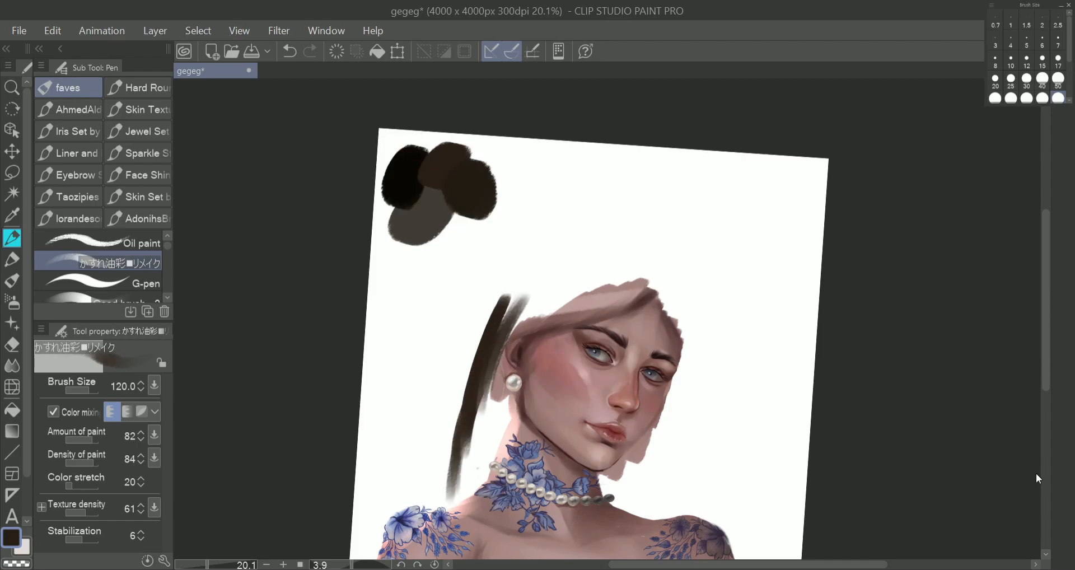
pyautogui.click(1040, 434)
pyautogui.moveTo(492, 307)
pyautogui.mouseDown()
pyautogui.moveTo(466, 406)
pyautogui.moveTo(537, 240)
pyautogui.moveTo(587, 229)
pyautogui.mouseUp()
pyautogui.moveTo(500, 336); pyautogui.dragTo(626, 288)
pyautogui.moveTo(531, 326)
pyautogui.mouseDown()
pyautogui.moveTo(597, 310)
pyautogui.moveTo(656, 269)
pyautogui.mouseUp()
pyautogui.moveTo(608, 297)
pyautogui.mouseDown()
pyautogui.moveTo(553, 307)
pyautogui.moveTo(644, 262)
pyautogui.mouseUp()
pyautogui.moveTo(574, 251); pyautogui.dragTo(532, 247)
# Fill the hair mass beside the ear and extend it as a tapering dark brown lock down to the shoulder.
pyautogui.press('r')
pyautogui.moveTo(642, 229); pyautogui.dragTo(552, 287)
pyautogui.moveTo(580, 255)
pyautogui.mouseDown()
pyautogui.moveTo(547, 274)
pyautogui.moveTo(595, 242)
pyautogui.mouseUp()
pyautogui.moveTo(610, 423); pyautogui.dragTo(730, 498)
pyautogui.hotkey('ctrl', 'z')
pyautogui.moveTo(730, 497)
pyautogui.mouseDown()
pyautogui.moveTo(665, 464)
pyautogui.moveTo(742, 511)
pyautogui.mouseUp()
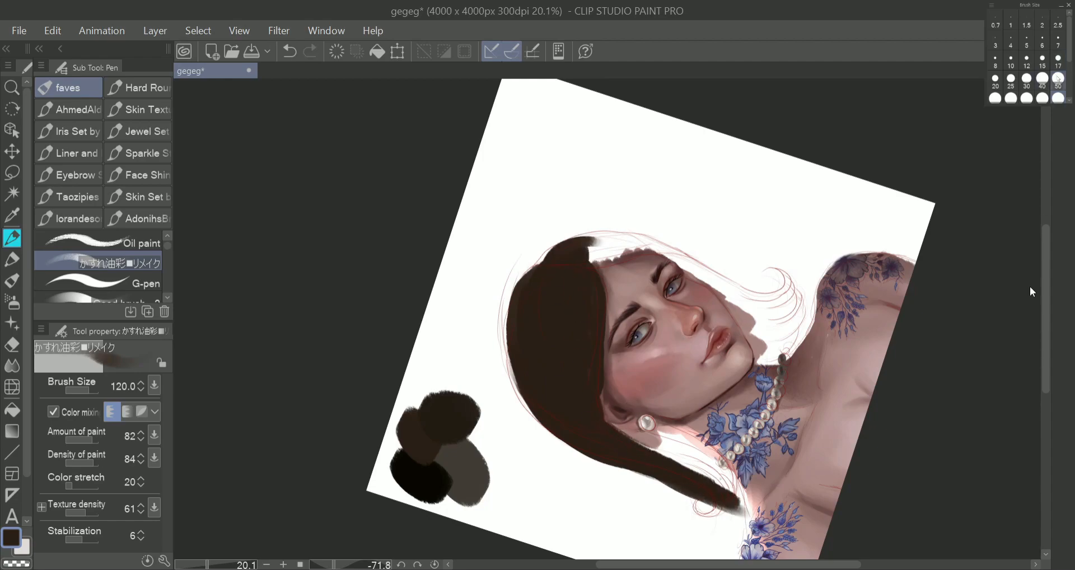
# Fill the gap between the lock and the neck below the pearl earring in dark brown at brush size 50.
pyautogui.moveTo(683, 445); pyautogui.dragTo(746, 507)
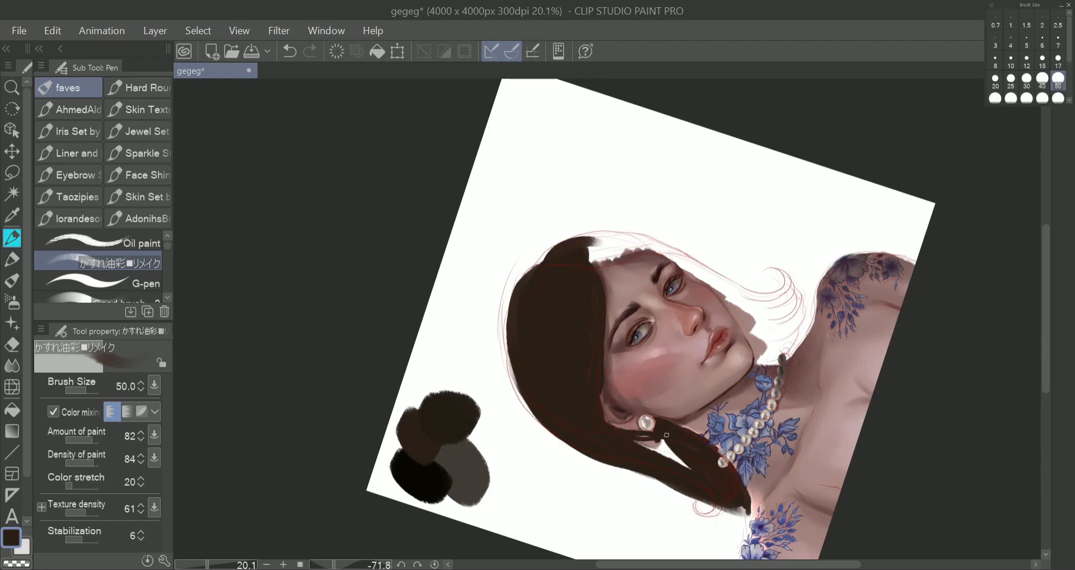
pyautogui.moveTo(661, 436); pyautogui.dragTo(682, 441)
pyautogui.moveTo(595, 451); pyautogui.dragTo(729, 509)
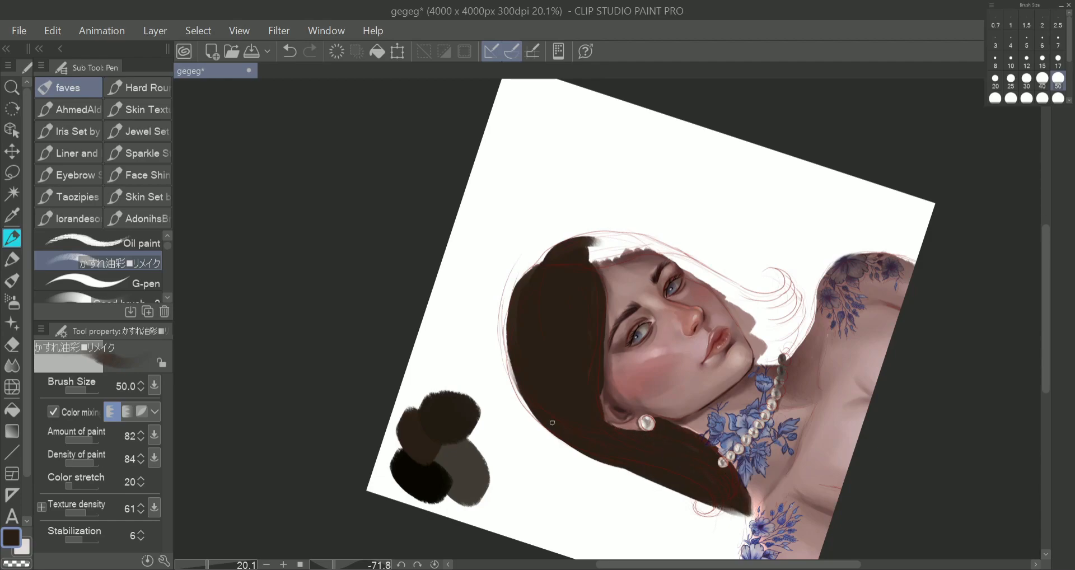
pyautogui.moveTo(570, 449); pyautogui.dragTo(707, 504)
# Block in the hair on the far side of the face in dark brown, from the parting down past the cheek and jaw.
pyautogui.moveTo(591, 241); pyautogui.dragTo(655, 246)
pyautogui.moveTo(617, 243)
pyautogui.mouseDown()
pyautogui.moveTo(686, 260)
pyautogui.moveTo(676, 372)
pyautogui.mouseUp()
pyautogui.press('r')
pyautogui.moveTo(665, 312)
pyautogui.mouseDown()
pyautogui.moveTo(666, 372)
pyautogui.moveTo(685, 345)
pyautogui.mouseUp()
pyautogui.moveTo(684, 344); pyautogui.dragTo(686, 363)
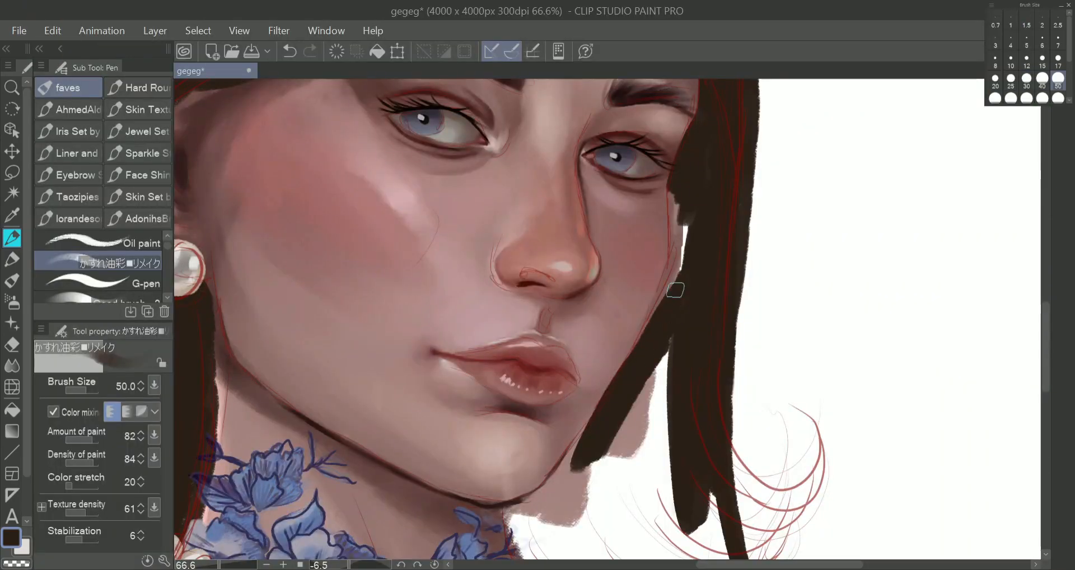
pyautogui.moveTo(646, 343); pyautogui.dragTo(693, 232)
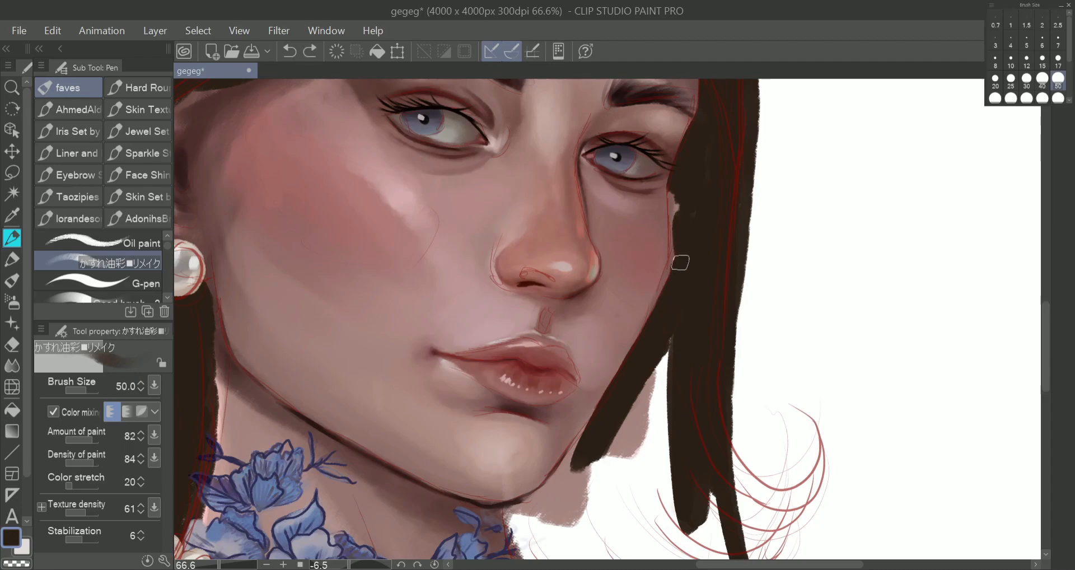
pyautogui.moveTo(677, 346)
pyautogui.mouseDown()
pyautogui.moveTo(570, 470)
pyautogui.moveTo(616, 400)
pyautogui.moveTo(640, 532)
pyautogui.moveTo(666, 520)
pyautogui.mouseUp()
# Complete the dark brown hair base beside the jaw and neck, covering the remaining gaps down to the shoulders.
pyautogui.scroll(-5, 682, 372)
pyautogui.scroll(2, 682, 372)
pyautogui.hotkey('ctrl', '0')
pyautogui.scroll(3, 646, 522)
pyautogui.moveTo(570, 323); pyautogui.dragTo(631, 385)
pyautogui.moveTo(632, 386); pyautogui.dragTo(582, 319)
pyautogui.moveTo(622, 380)
pyautogui.mouseDown()
pyautogui.moveTo(643, 396)
pyautogui.moveTo(718, 406)
pyautogui.moveTo(694, 325)
pyautogui.moveTo(717, 297)
pyautogui.moveTo(685, 358)
pyautogui.moveTo(580, 332)
pyautogui.moveTo(665, 384)
pyautogui.moveTo(619, 335)
pyautogui.moveTo(689, 385)
pyautogui.moveTo(732, 368)
pyautogui.moveTo(668, 288)
pyautogui.moveTo(710, 389)
pyautogui.mouseUp()
pyautogui.scroll(-3, 710, 389)
pyautogui.scroll(2, 504, 346)
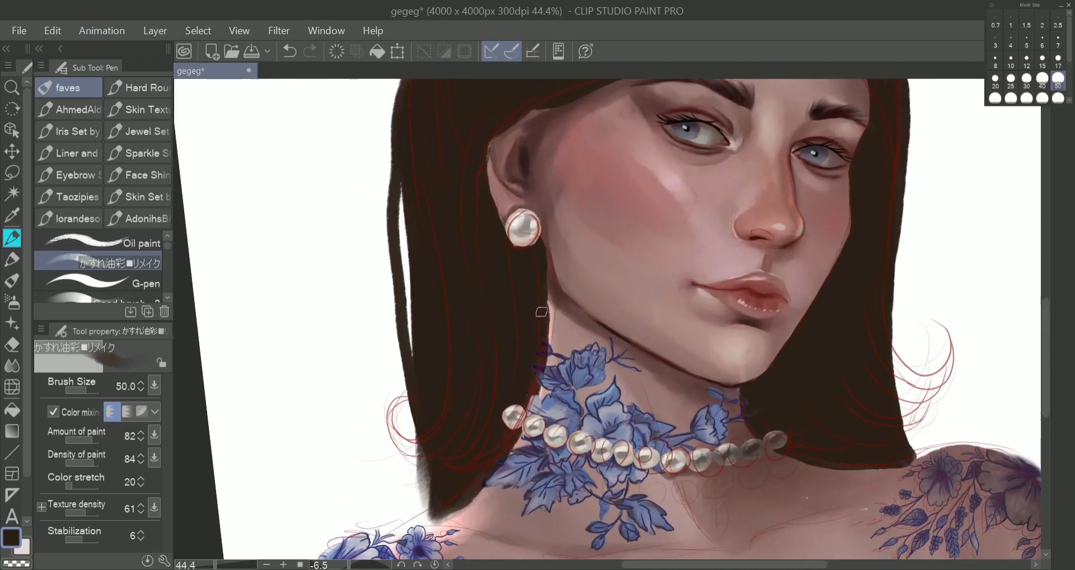
pyautogui.scroll(-2, 541, 342)
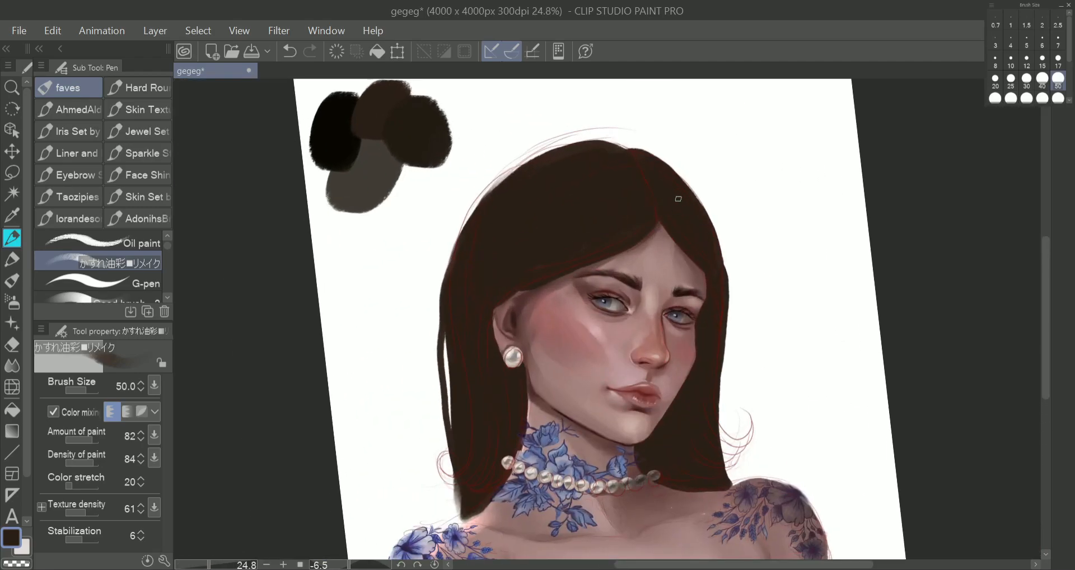
# Draw loose dark strands along both outer edges of the hair, reducing the brush size to 30 for the thin ones.
pyautogui.moveTo(441, 357); pyautogui.dragTo(438, 322)
pyautogui.hotkey('ctrl', 'z')
pyautogui.moveTo(450, 446)
pyautogui.mouseDown()
pyautogui.moveTo(436, 357)
pyautogui.moveTo(449, 266)
pyautogui.mouseUp()
pyautogui.press('[')
pyautogui.press('[')
pyautogui.press('[')
pyautogui.press('[')
pyautogui.press('[')
pyautogui.press('[')
pyautogui.click(1028, 82)
pyautogui.moveTo(724, 250); pyautogui.dragTo(748, 468)
pyautogui.hotkey('ctrl', 'z')
pyautogui.moveTo(727, 307); pyautogui.dragTo(737, 472)
pyautogui.moveTo(728, 384); pyautogui.dragTo(743, 483)
# Draw thin face-framing strands from the parting over the forehead and cheek, and fill between the loose far-side strands.
pyautogui.moveTo(659, 224); pyautogui.dragTo(705, 281)
pyautogui.moveTo(476, 318); pyautogui.dragTo(613, 258)
pyautogui.hotkey('ctrl', 'z')
pyautogui.moveTo(713, 130); pyautogui.dragTo(418, 214)
pyautogui.moveTo(517, 271); pyautogui.dragTo(562, 364)
pyautogui.hotkey('ctrl', 'z')
pyautogui.moveTo(522, 278); pyautogui.dragTo(585, 461)
pyautogui.moveTo(542, 296); pyautogui.dragTo(647, 406)
pyautogui.scroll(-3, 635, 187)
pyautogui.moveTo(661, 202)
pyautogui.mouseDown()
pyautogui.moveTo(713, 389)
pyautogui.moveTo(728, 376)
pyautogui.mouseUp()
pyautogui.scroll(2, 744, 374)
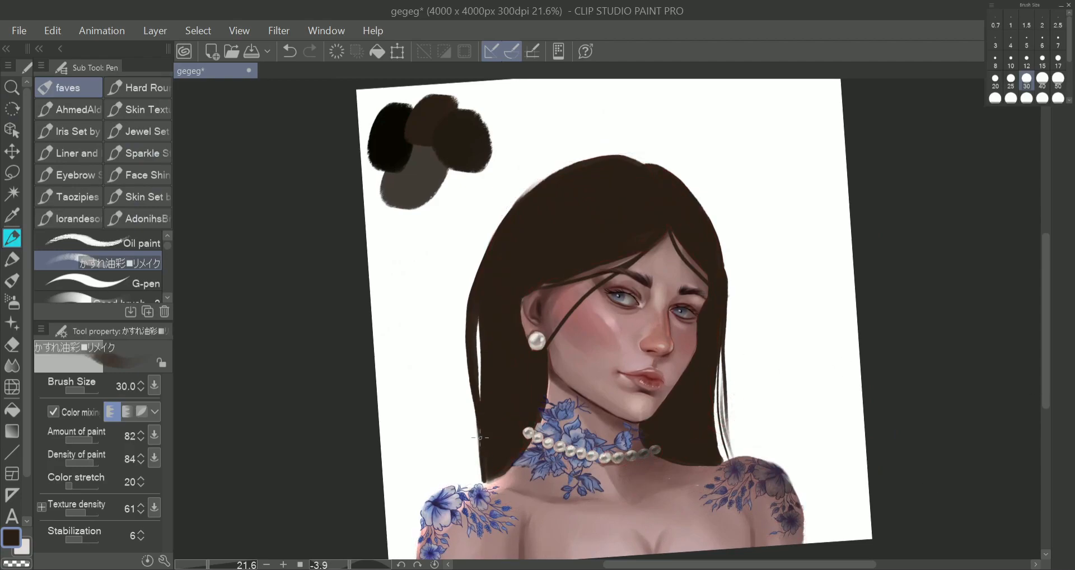
pyautogui.moveTo(730, 456); pyautogui.dragTo(720, 359)
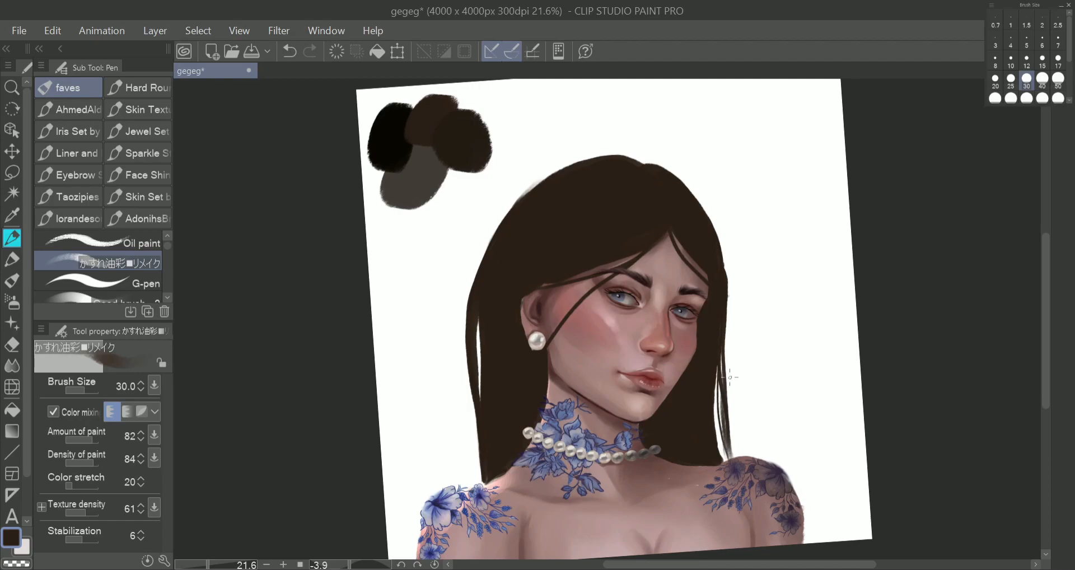
# Shade the parting and near-side hair with darker strokes, starting at size 50 and switching to Good brush - 2 at size 120.
pyautogui.click(1058, 98)
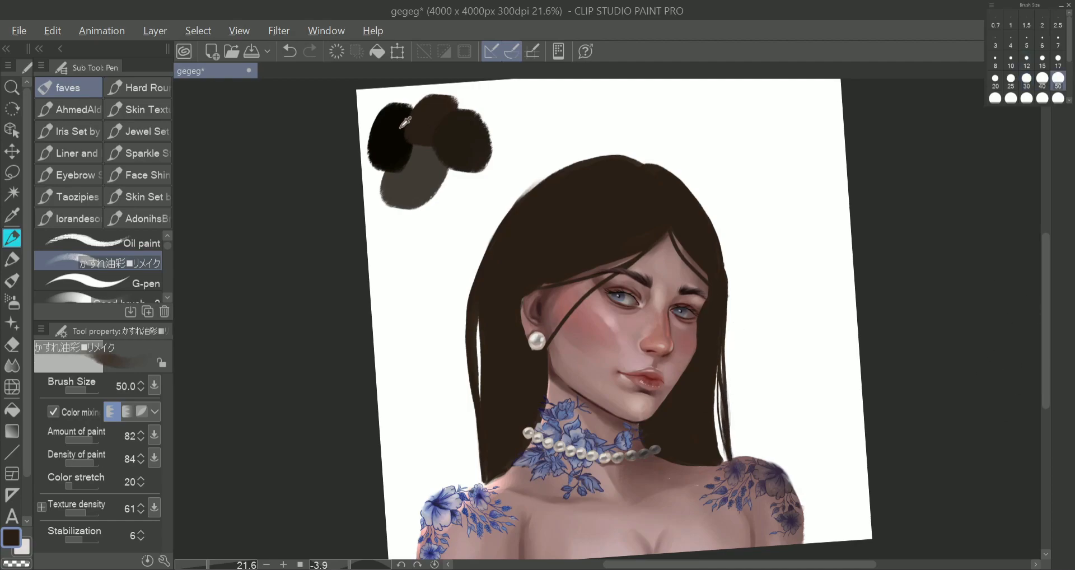
pyautogui.moveTo(671, 196); pyautogui.dragTo(660, 196)
pyautogui.press('r')
pyautogui.moveTo(693, 227); pyautogui.dragTo(478, 216)
pyautogui.click(126, 300)
pyautogui.click(1059, 98)
pyautogui.moveTo(473, 269); pyautogui.dragTo(496, 401)
pyautogui.moveTo(486, 275)
pyautogui.mouseDown()
pyautogui.moveTo(521, 385)
pyautogui.moveTo(531, 363)
pyautogui.mouseUp()
pyautogui.moveTo(537, 268); pyautogui.dragTo(562, 363)
pyautogui.moveTo(548, 275); pyautogui.dragTo(557, 402)
pyautogui.moveTo(502, 221); pyautogui.dragTo(584, 207)
pyautogui.moveTo(564, 345); pyautogui.dragTo(569, 394)
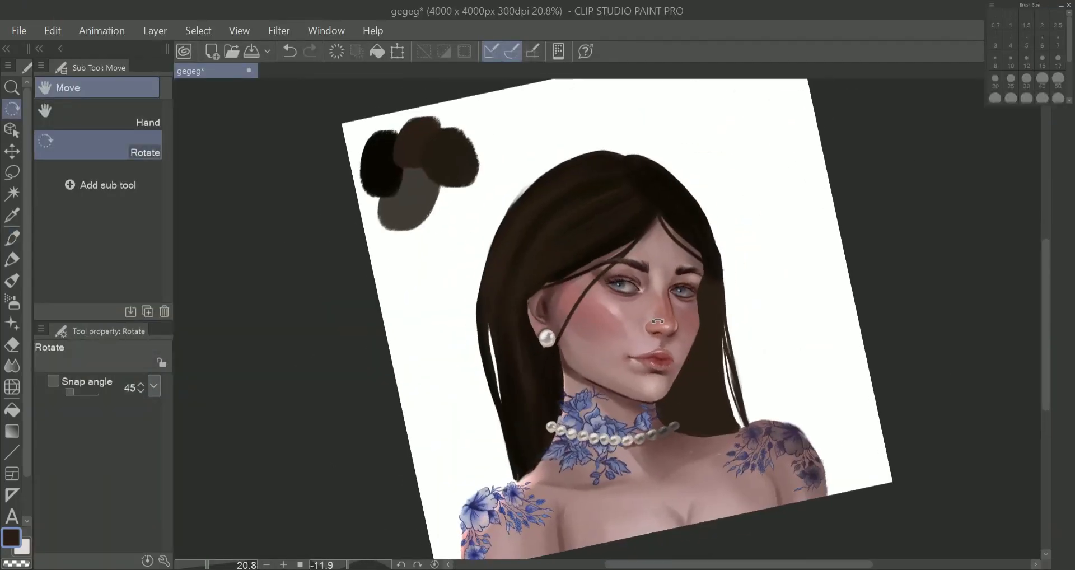
# Shade the far-side hair beside the neck in near-black at size 120, and darken the hair by the ear at size 40.
pyautogui.press('p')
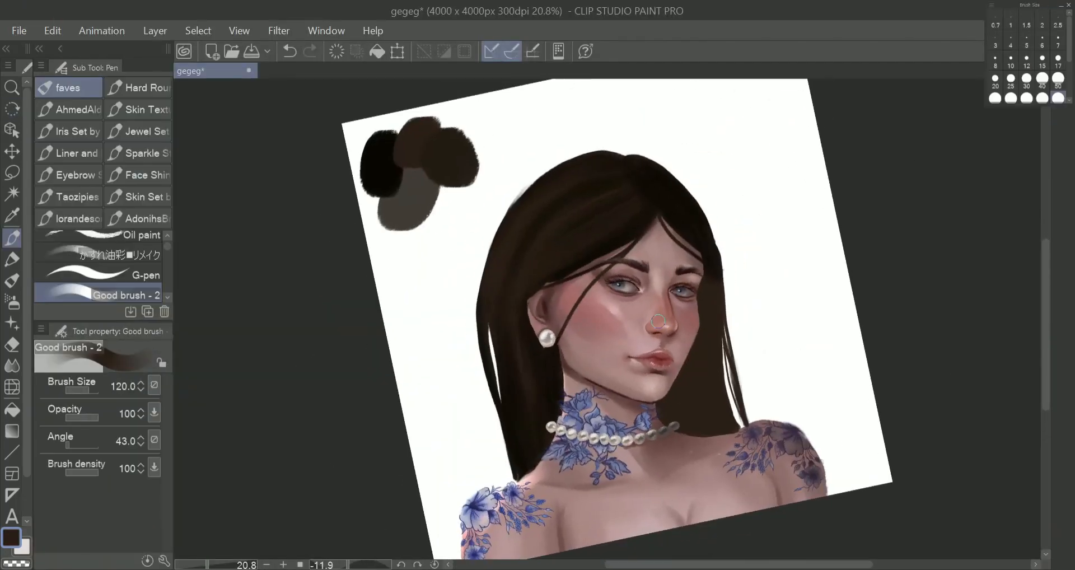
pyautogui.moveTo(719, 314); pyautogui.dragTo(742, 425)
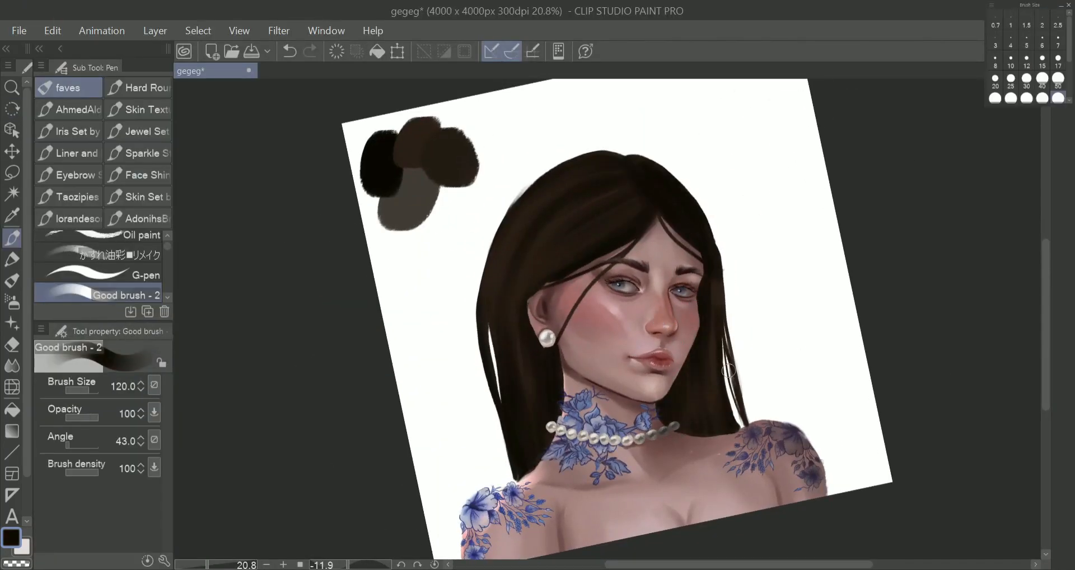
pyautogui.click(1042, 81)
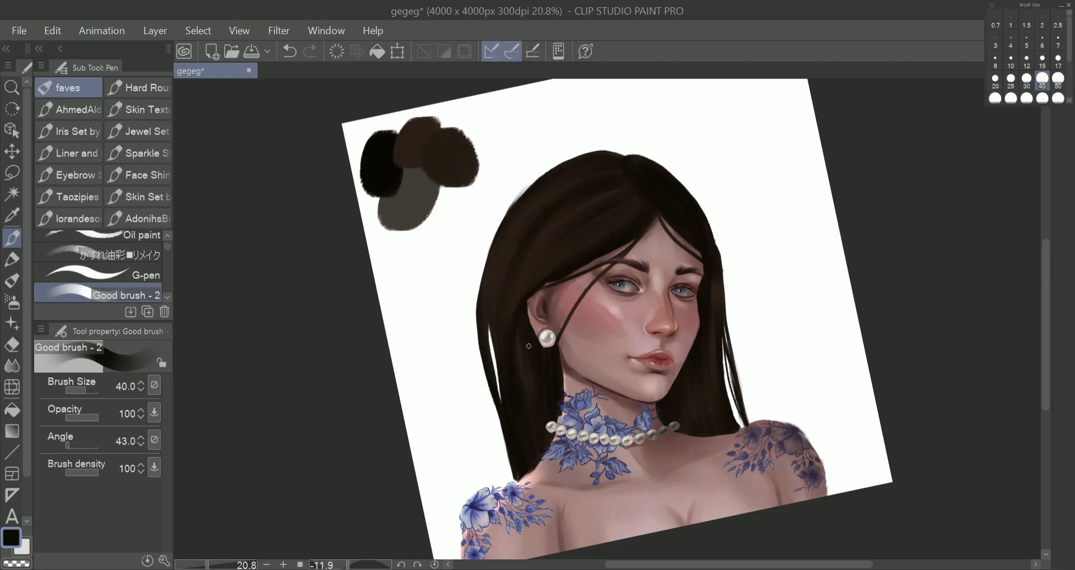
pyautogui.keyDown('alt'); pyautogui.click(521, 374); pyautogui.keyUp('alt')
pyautogui.moveTo(523, 406); pyautogui.dragTo(513, 380)
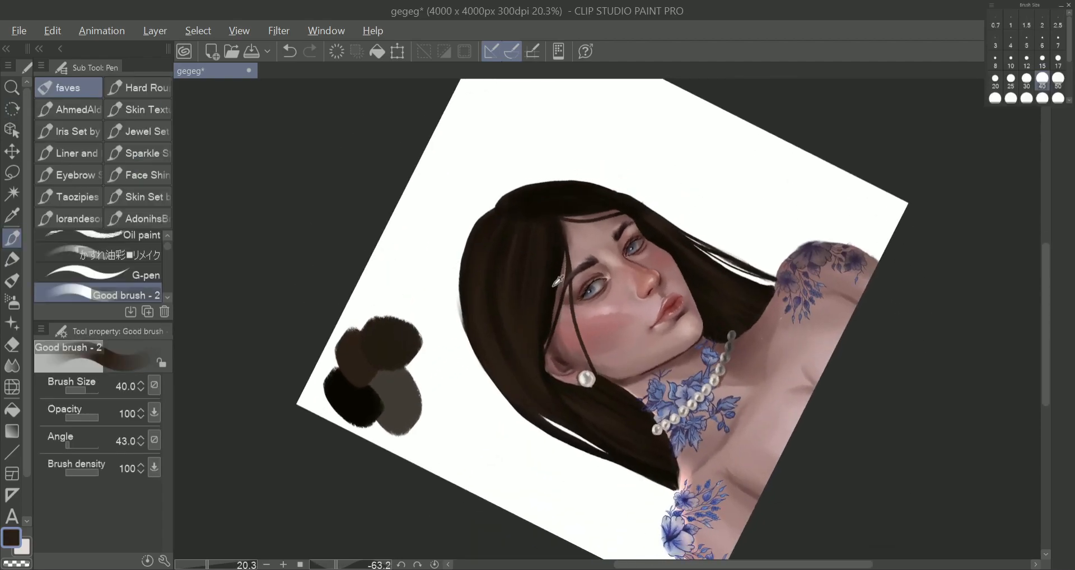
# Sample the black swatch and deepen the shadows between the crown strands with the brush at size 50.
pyautogui.keyDown('alt'); pyautogui.click(354, 399); pyautogui.keyUp('alt')
pyautogui.click(1058, 98)
pyautogui.click(1058, 81)
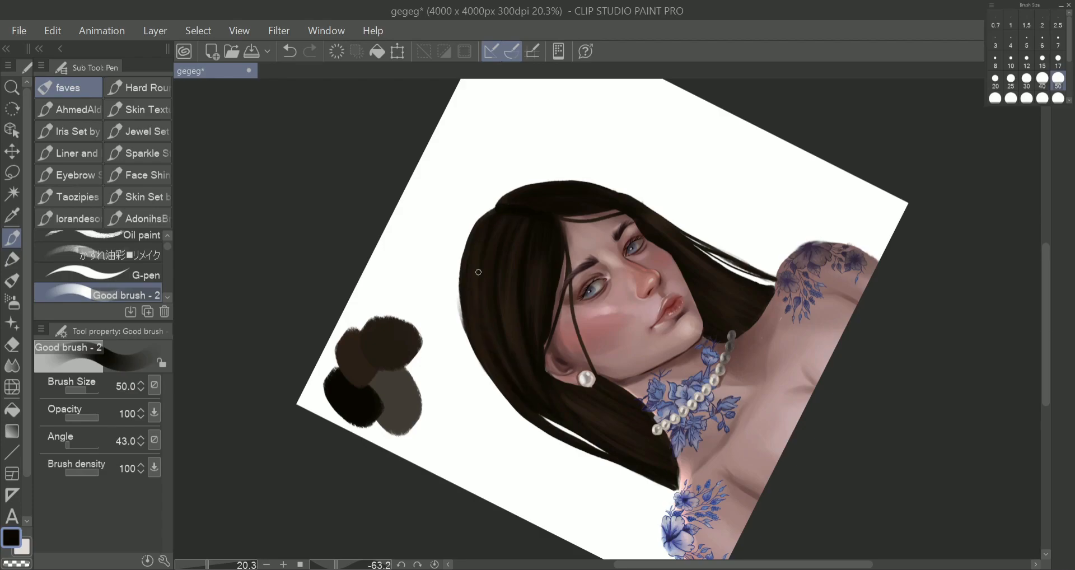
pyautogui.scroll(-2, 651, 484)
pyautogui.press('r')
pyautogui.moveTo(829, 438); pyautogui.dragTo(644, 538)
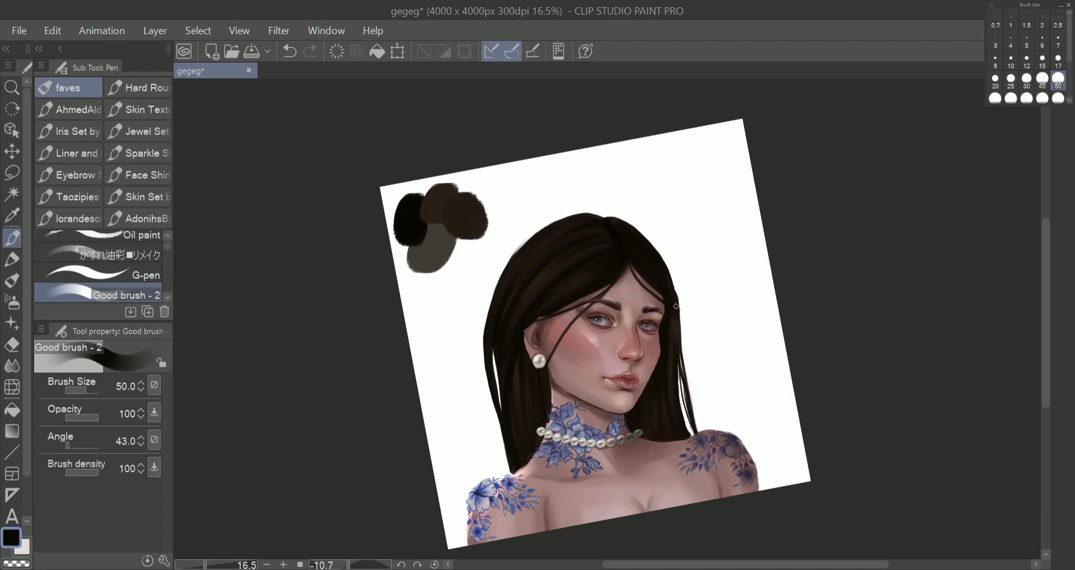
# Sample the grey-brown swatch and paint soft highlight strokes along the strands on the near side of the crown.
pyautogui.keyDown('alt'); pyautogui.click(574, 280); pyautogui.keyUp('alt')
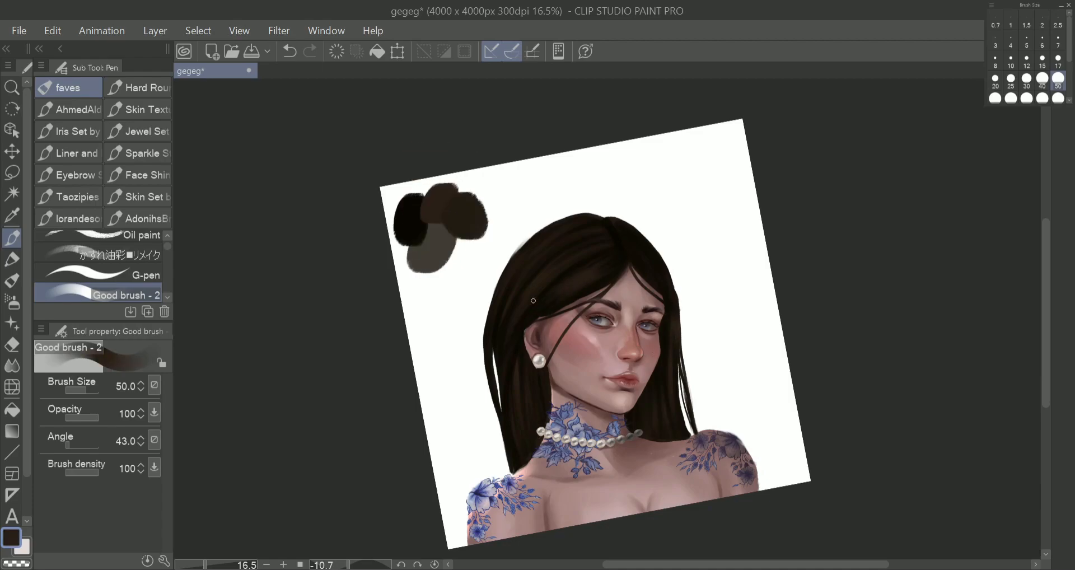
pyautogui.keyDown('alt'); pyautogui.click(434, 252); pyautogui.keyUp('alt')
pyautogui.moveTo(563, 261); pyautogui.dragTo(518, 309)
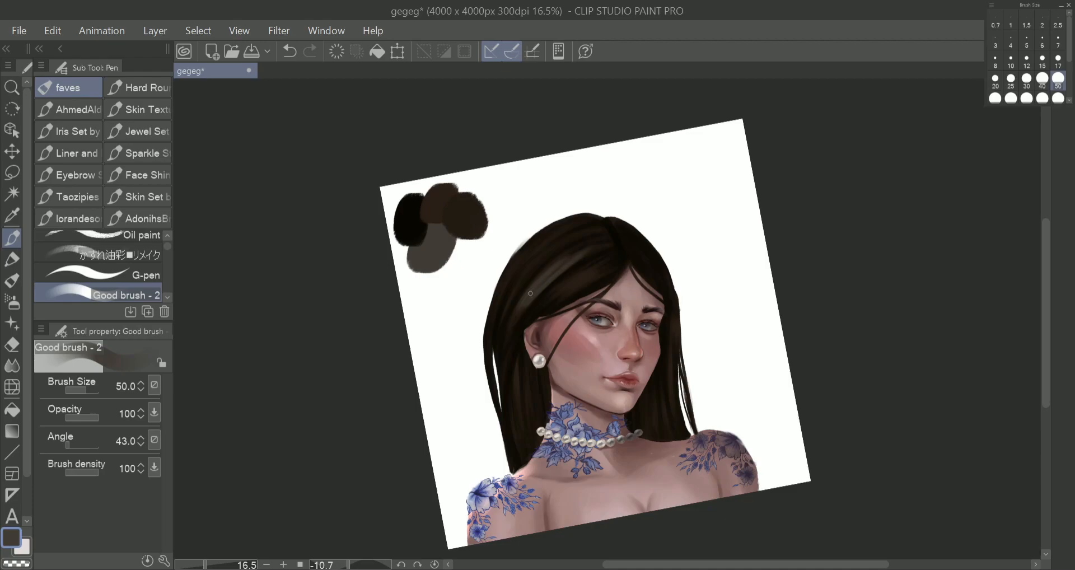
pyautogui.press('r')
pyautogui.moveTo(593, 242); pyautogui.dragTo(476, 223)
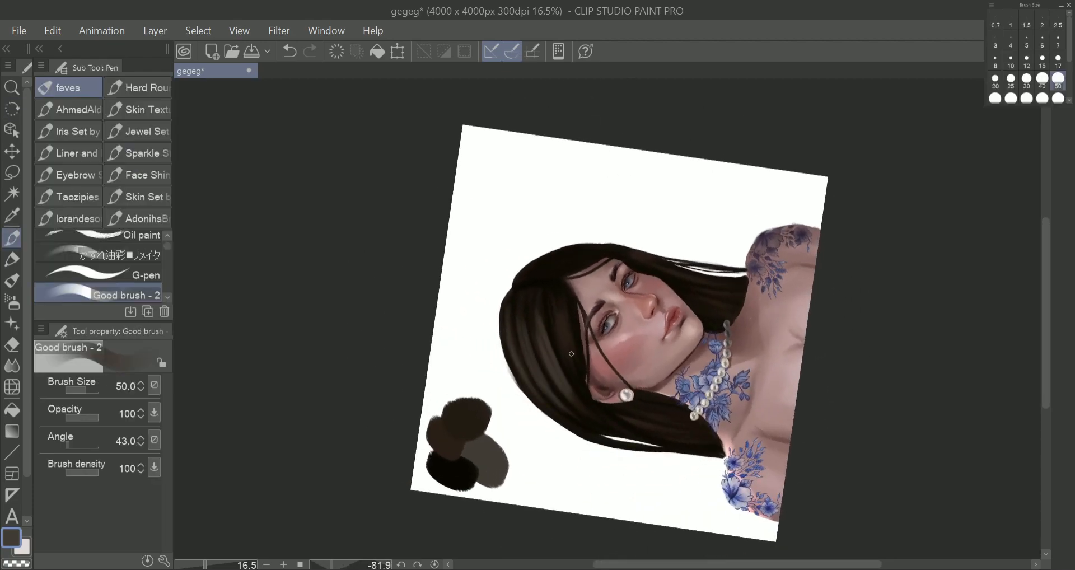
pyautogui.press('r')
pyautogui.moveTo(549, 247)
pyautogui.mouseDown()
pyautogui.moveTo(684, 270)
pyautogui.moveTo(679, 261)
pyautogui.moveTo(649, 320)
pyautogui.mouseUp()
# Paint short highlight strokes on the hair on the far side of the parting.
pyautogui.scroll(3, 679, 261)
pyautogui.moveTo(632, 263); pyautogui.dragTo(653, 304)
pyautogui.moveTo(637, 260); pyautogui.dragTo(660, 287)
pyautogui.moveTo(644, 231); pyautogui.dragTo(666, 277)
pyautogui.moveTo(638, 217); pyautogui.dragTo(667, 286)
pyautogui.keyDown('alt'); pyautogui.click(662, 269); pyautogui.keyUp('alt')
pyautogui.moveTo(640, 254); pyautogui.dragTo(649, 292)
# Sample the grey-brown swatch again and add long highlight streaks across the near-side crown.
pyautogui.press('r')
pyautogui.moveTo(704, 138); pyautogui.dragTo(482, 160)
pyautogui.keyDown('alt'); pyautogui.click(303, 503); pyautogui.keyUp('alt')
pyautogui.moveTo(508, 491); pyautogui.dragTo(502, 392)
pyautogui.moveTo(470, 478); pyautogui.dragTo(480, 335)
pyautogui.moveTo(450, 456); pyautogui.dragTo(461, 340)
pyautogui.moveTo(534, 445); pyautogui.dragTo(559, 334)
# Sample a near-black tone from the hair and paint dark strokes between the crown highlights.
pyautogui.keyDown('alt'); pyautogui.click(559, 333); pyautogui.keyUp('alt')
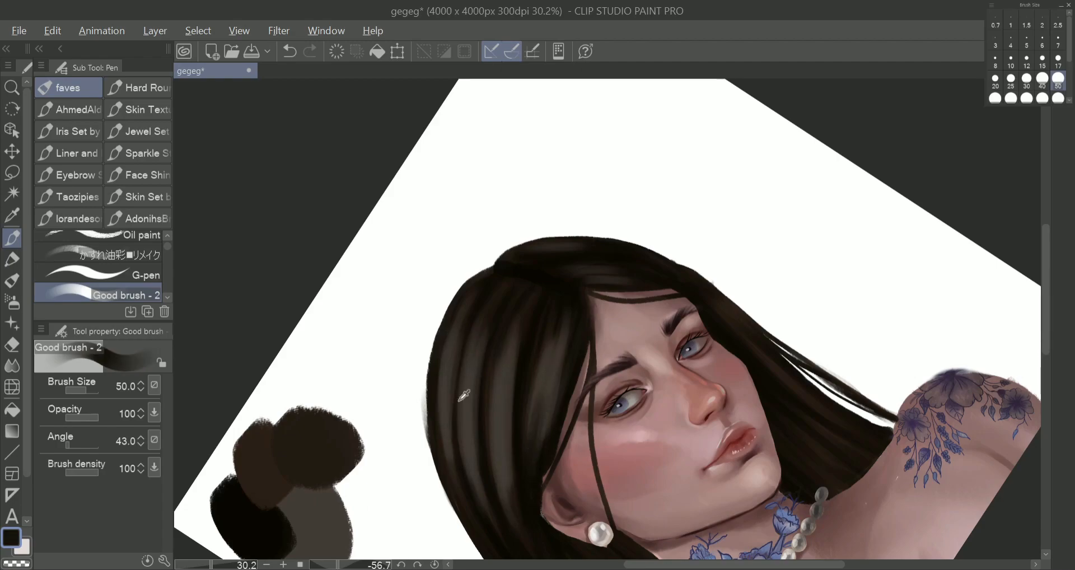
pyautogui.moveTo(496, 441)
pyautogui.mouseDown()
pyautogui.moveTo(507, 501)
pyautogui.moveTo(480, 419)
pyautogui.mouseUp()
pyautogui.moveTo(449, 458); pyautogui.dragTo(446, 374)
pyautogui.scroll(-4, 505, 387)
pyautogui.hotkey('shift', 'space')
pyautogui.moveTo(754, 375)
pyautogui.mouseDown()
pyautogui.moveTo(666, 464)
pyautogui.moveTo(682, 456)
pyautogui.mouseUp()
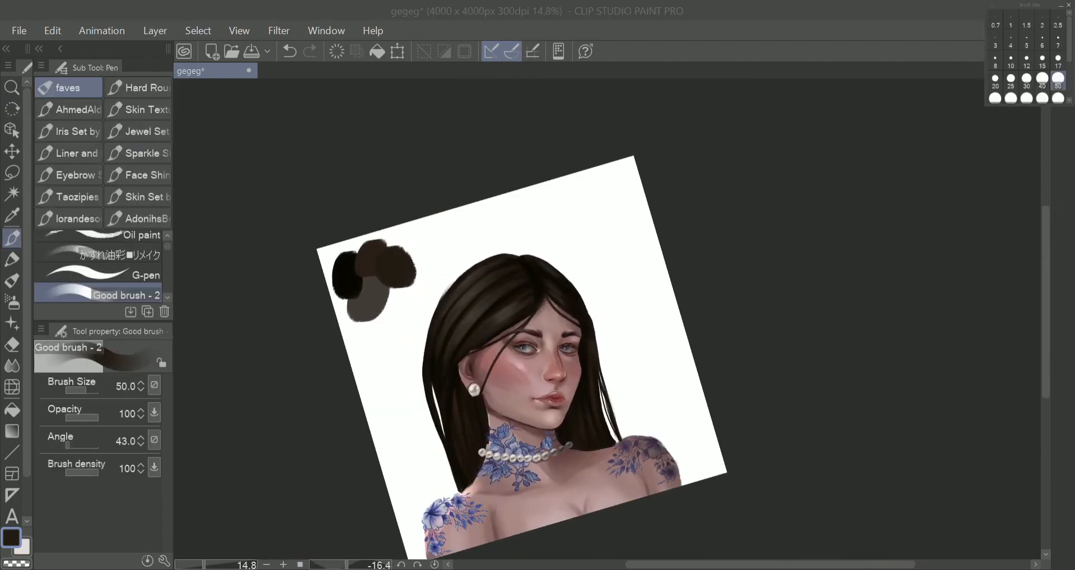
# Set the brush size to 17 and draw fine dark strands across the near-side crown.
pyautogui.scroll(4, 452, 365)
pyautogui.click(1058, 59)
pyautogui.moveTo(605, 176); pyautogui.dragTo(465, 325)
pyautogui.moveTo(626, 223); pyautogui.dragTo(522, 293)
pyautogui.moveTo(545, 169); pyautogui.dragTo(427, 338)
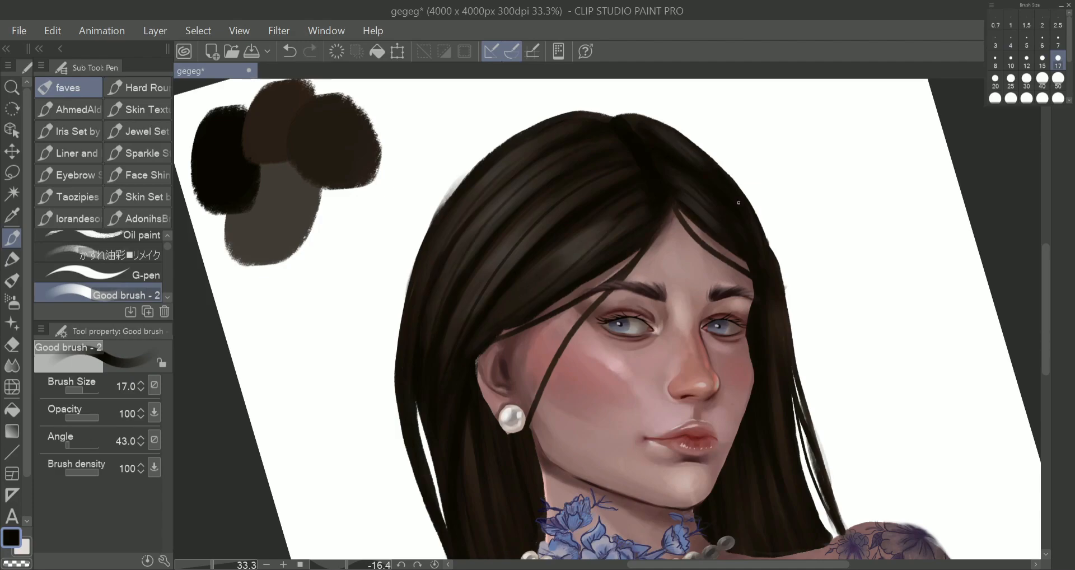
# Draw thin flyaway strands along both outer edges of the hair down toward the shoulders.
pyautogui.hotkey('ctrl', 'z')
pyautogui.moveTo(760, 216)
pyautogui.mouseDown()
pyautogui.moveTo(840, 514)
pyautogui.moveTo(838, 490)
pyautogui.mouseUp()
pyautogui.moveTo(414, 264); pyautogui.dragTo(415, 478)
pyautogui.moveTo(474, 167); pyautogui.dragTo(424, 498)
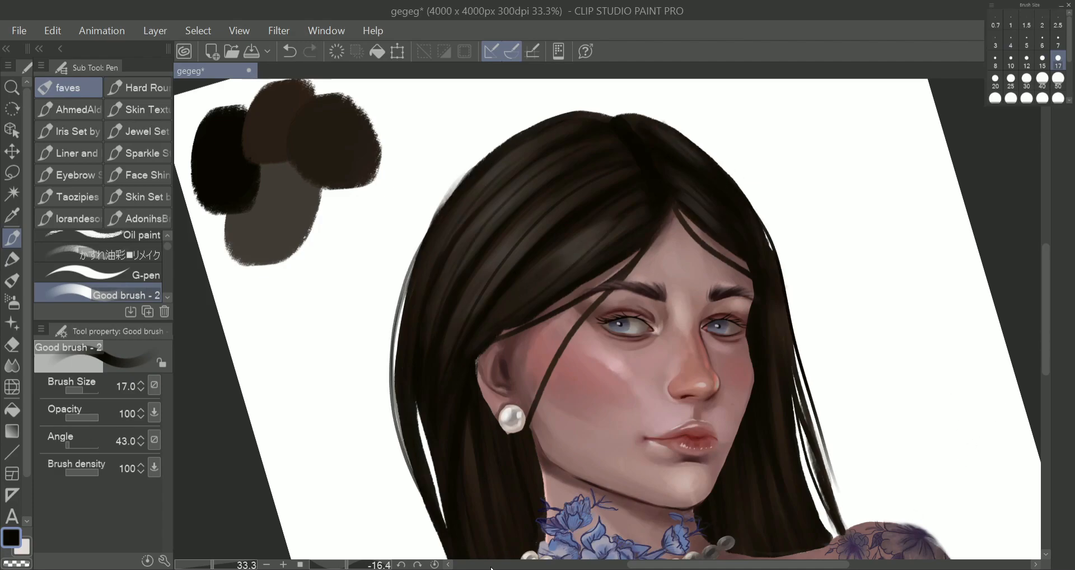
pyautogui.scroll(-1, 543, 252)
pyautogui.hotkey('ctrl', 'z')
pyautogui.moveTo(460, 401); pyautogui.dragTo(470, 524)
pyautogui.moveTo(447, 422); pyautogui.dragTo(487, 533)
# Draw thin flyaway strands arching over the top of the head and a second fine strand beside the cheek.
pyautogui.moveTo(597, 151); pyautogui.dragTo(485, 196)
pyautogui.hotkey('ctrl', 'z')
pyautogui.hotkey('ctrl', 'z')
pyautogui.moveTo(620, 150); pyautogui.dragTo(659, 171)
pyautogui.hotkey('ctrl', 'z')
pyautogui.moveTo(584, 283)
pyautogui.mouseDown()
pyautogui.moveTo(528, 367)
pyautogui.moveTo(542, 414)
pyautogui.mouseUp()
pyautogui.hotkey('ctrl', 'z')
# Paint the scalp along the parting in sampled skin tone at brush size 30, and break up its edges with black hair strokes.
pyautogui.scroll(2, 524, 333)
pyautogui.keyDown('alt'); pyautogui.click(664, 217); pyautogui.keyUp('alt')
pyautogui.press(']')
pyautogui.press(']')
pyautogui.press(']')
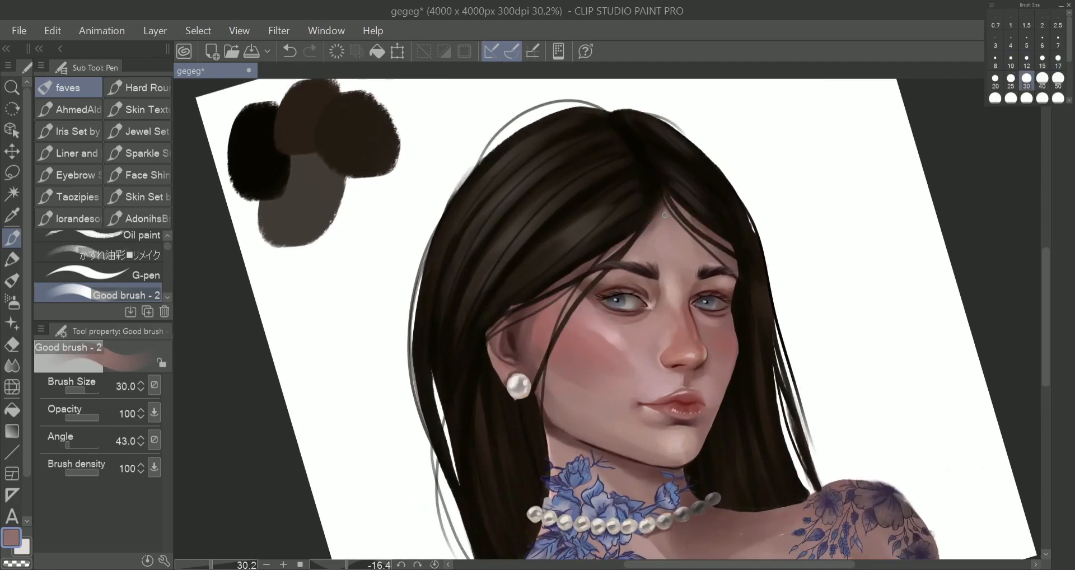
pyautogui.moveTo(692, 166); pyautogui.dragTo(504, 241)
pyautogui.keyDown('alt'); pyautogui.click(496, 233); pyautogui.keyUp('alt')
pyautogui.keyDown('alt'); pyautogui.click(529, 230); pyautogui.keyUp('alt')
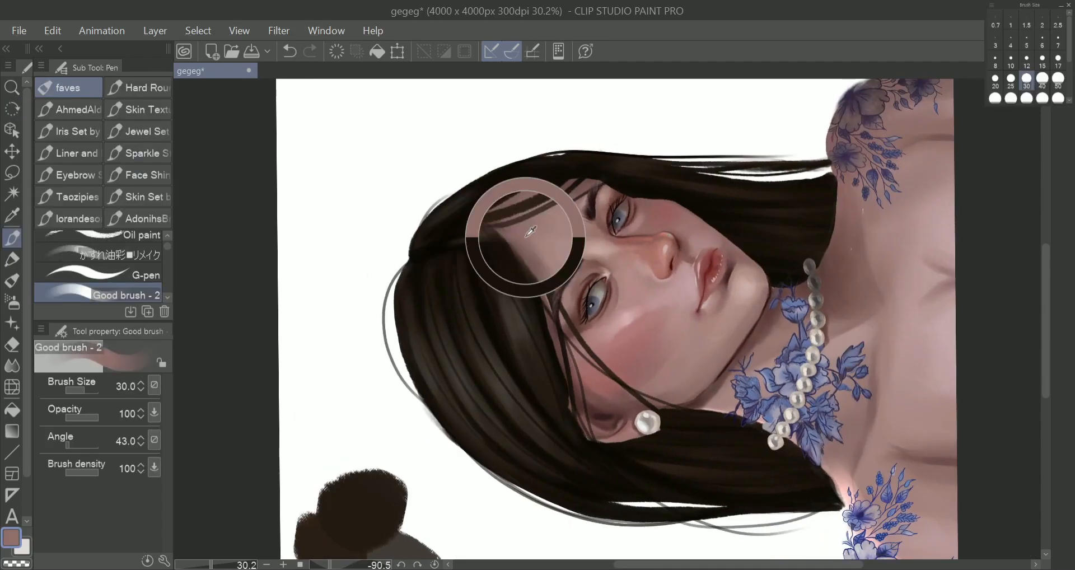
pyautogui.keyDown('alt'); pyautogui.click(495, 247); pyautogui.keyUp('alt')
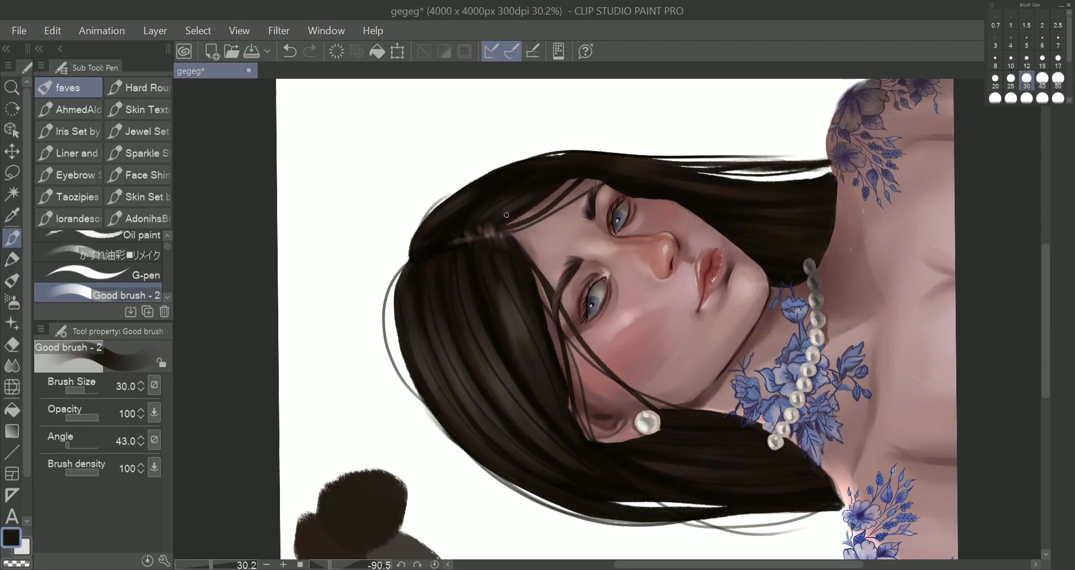
pyautogui.keyDown('alt'); pyautogui.click(474, 245); pyautogui.keyUp('alt')
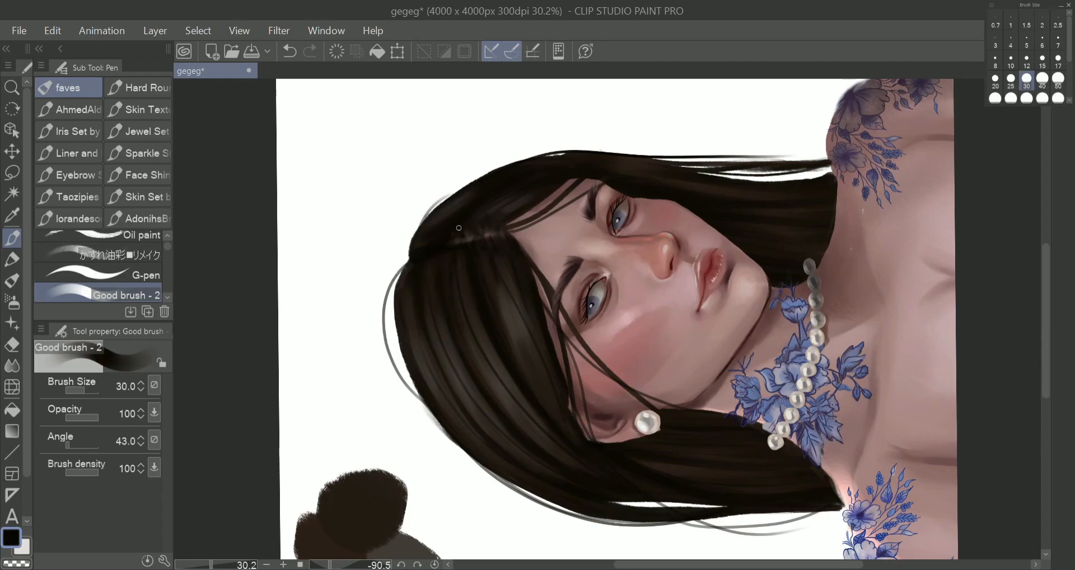
# Refine the scalp line where the parting meets the forehead, using sampled skin tone at brush size 12.
pyautogui.scroll(-2, 542, 170)
pyautogui.hotkey('shift', 'space')
pyautogui.moveTo(493, 224)
pyautogui.mouseDown()
pyautogui.moveTo(650, 174)
pyautogui.moveTo(676, 206)
pyautogui.mouseUp()
pyautogui.scroll(2, 673, 204)
pyautogui.keyDown('alt'); pyautogui.click(679, 209); pyautogui.keyUp('alt')
pyautogui.press('[')
pyautogui.press('[')
pyautogui.press('[')
pyautogui.press('[')
pyautogui.press('[')
pyautogui.keyDown('alt'); pyautogui.click(679, 208); pyautogui.keyUp('alt')
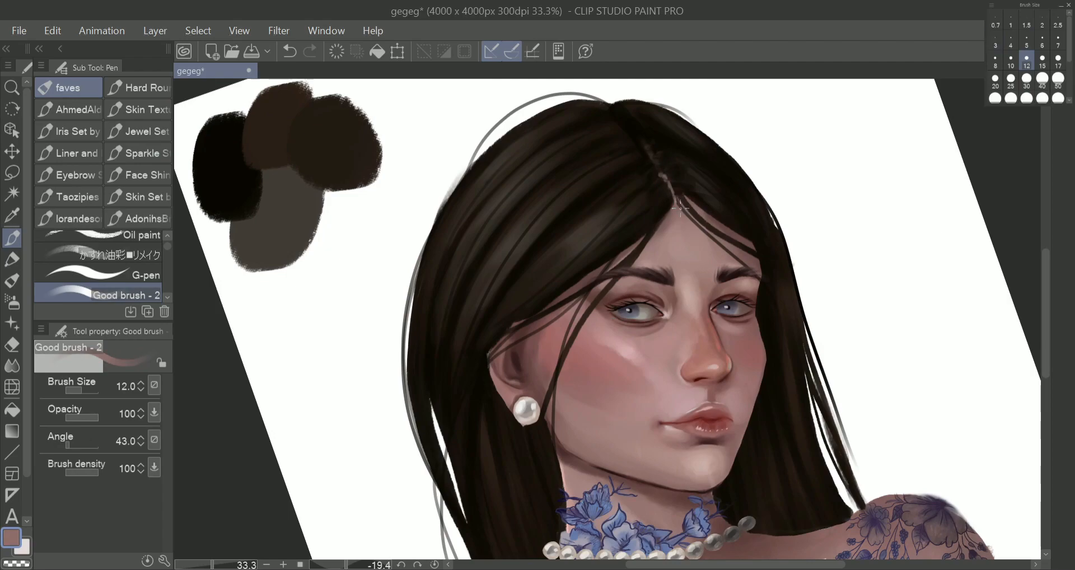
# Switch to a lighter brown at brush size 40 and paint warm highlights on the crown strands.
pyautogui.scroll(-6, 686, 226)
pyautogui.scroll(4, 611, 274)
pyautogui.press(']')
pyautogui.press(']')
pyautogui.press(']')
pyautogui.press(']')
pyautogui.press(']')
pyautogui.press(']')
pyautogui.keyDown('alt'); pyautogui.click(628, 210); pyautogui.keyUp('alt')
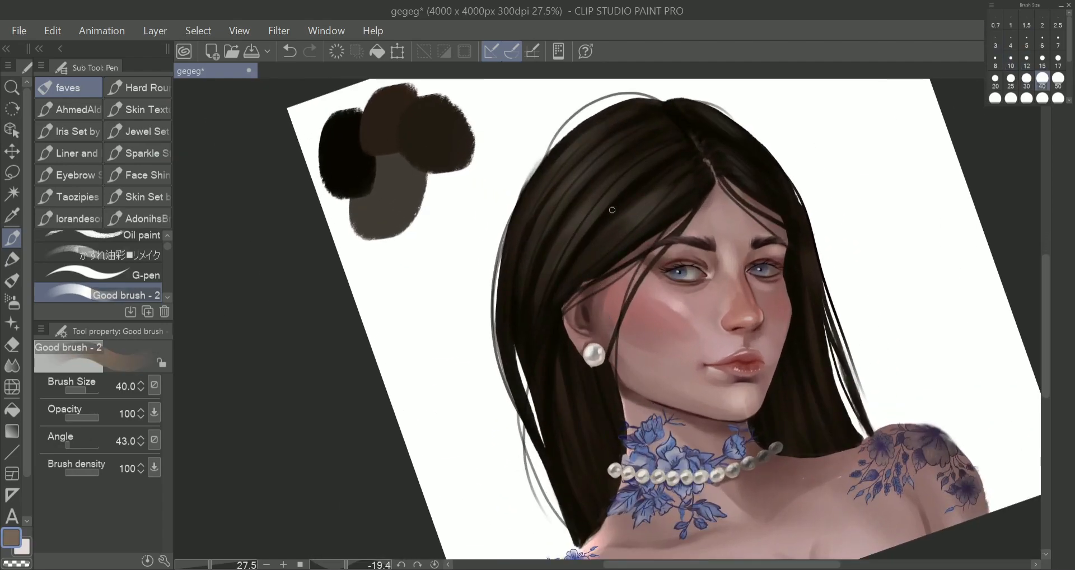
pyautogui.moveTo(593, 200)
pyautogui.mouseDown()
pyautogui.moveTo(602, 177)
pyautogui.moveTo(572, 139)
pyautogui.mouseUp()
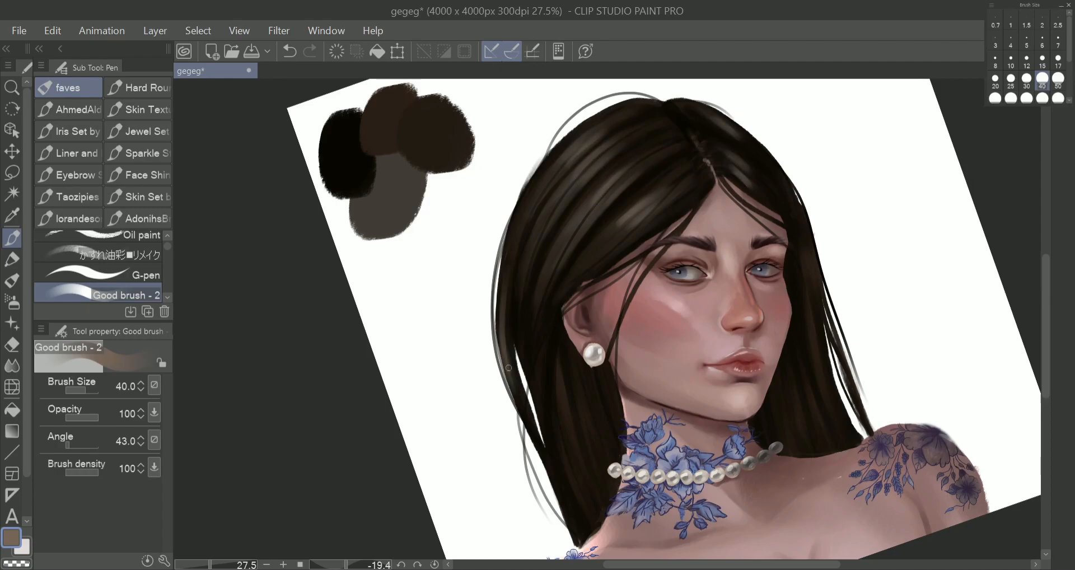
# Remove the dark palette swatches from the canvas beside the portrait.
pyautogui.scroll(-2, 639, 280)
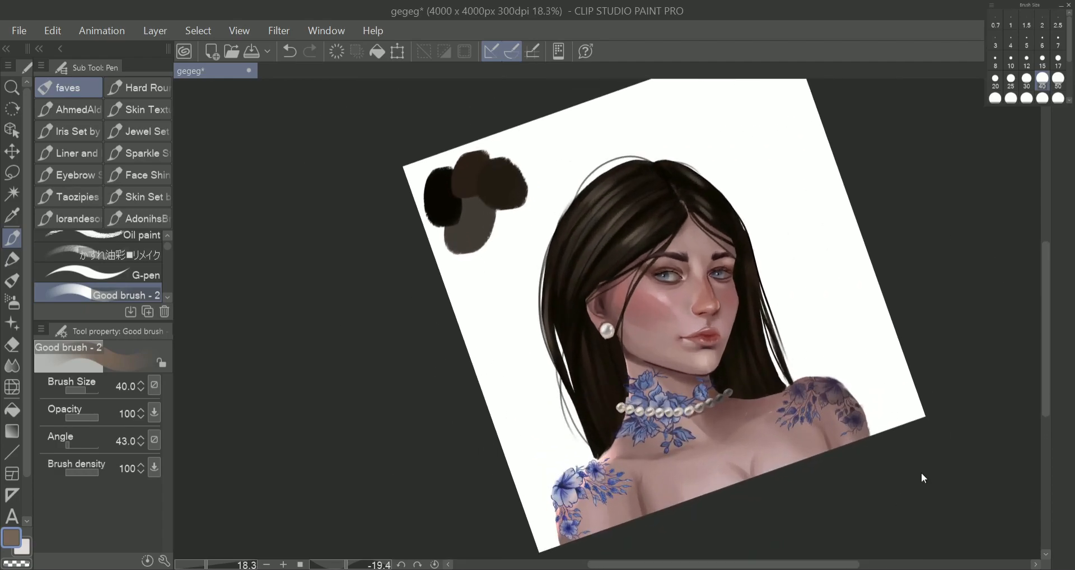
pyautogui.click(922, 473)
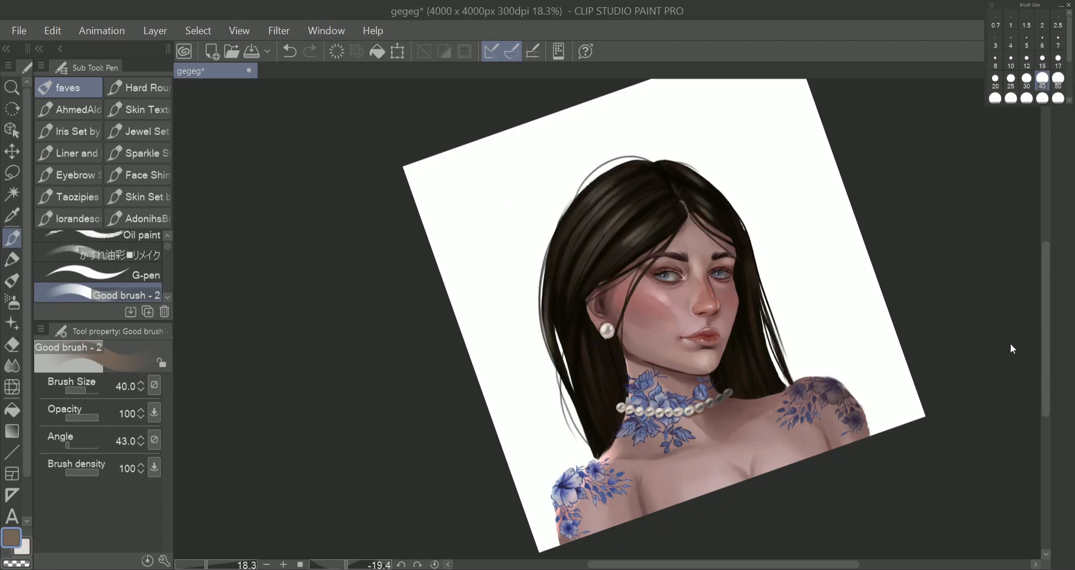
pyautogui.click(1058, 98)
pyautogui.keyDown('alt'); pyautogui.click(535, 268); pyautogui.keyUp('alt')
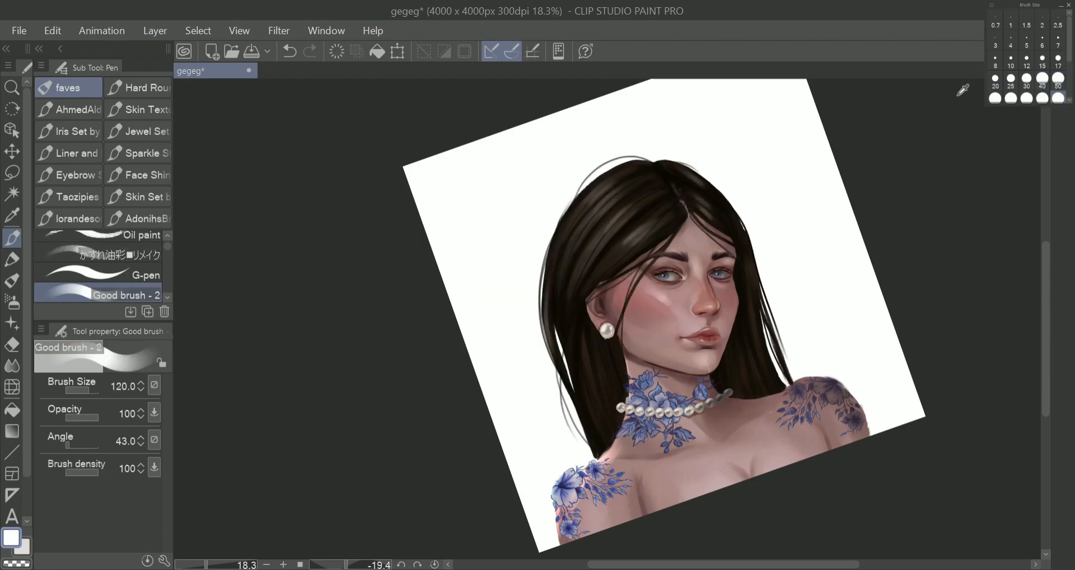
pyautogui.keyDown('alt'); pyautogui.click(605, 220); pyautogui.keyUp('alt')
pyautogui.moveTo(1070, 44); pyautogui.dragTo(1070, 62)
pyautogui.click(1058, 86)
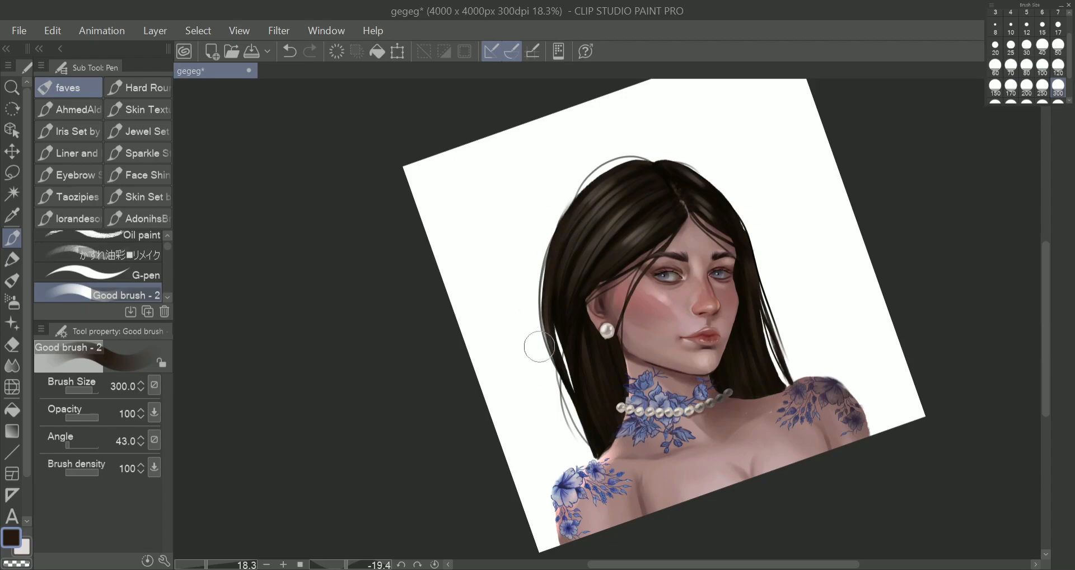
pyautogui.click(1058, 68)
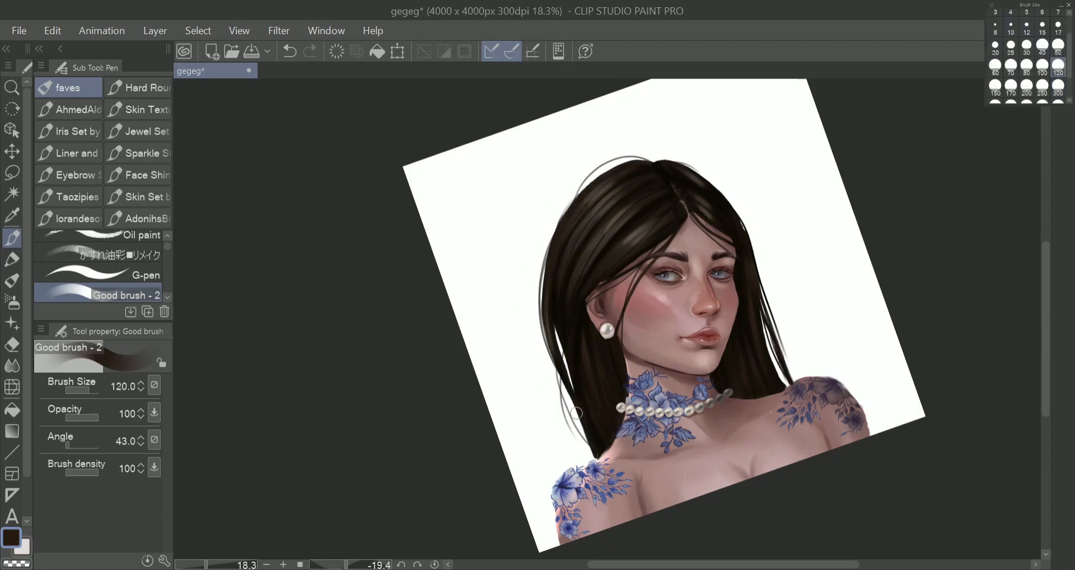
pyautogui.click(960, 340)
pyautogui.click(960, 340)
pyautogui.click(959, 340)
pyautogui.click(959, 341)
pyautogui.click(959, 341)
pyautogui.click(959, 341)
pyautogui.click(960, 341)
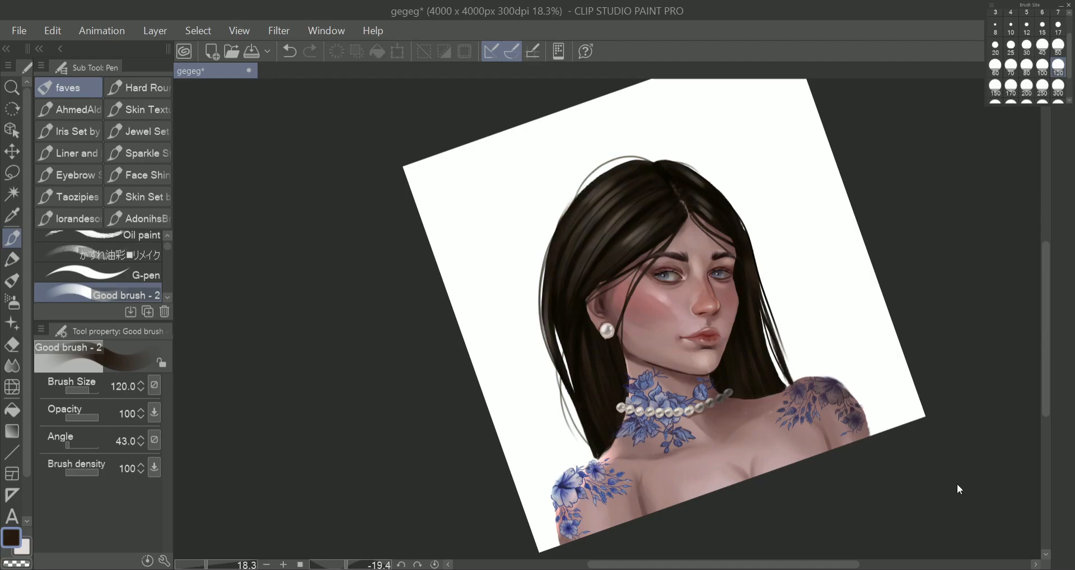
# Sample the pearl earring's light tone and paint a soft glow along the hair's outer edge at brush size 100.
pyautogui.click(1042, 88)
pyautogui.keyDown('alt'); pyautogui.click(607, 329); pyautogui.keyUp('alt')
pyautogui.moveTo(550, 286); pyautogui.dragTo(586, 179)
pyautogui.click(1042, 67)
pyautogui.moveTo(541, 330); pyautogui.dragTo(569, 205)
pyautogui.moveTo(553, 258); pyautogui.dragTo(621, 163)
pyautogui.moveTo(580, 193); pyautogui.dragTo(664, 153)
pyautogui.moveTo(544, 315); pyautogui.dragTo(566, 402)
# Try a different blend for the hair's edge glow and preview it against the dark background.
pyautogui.click(955, 347)
pyautogui.click(955, 346)
pyautogui.click(955, 346)
pyautogui.scroll(-7, 955, 346)
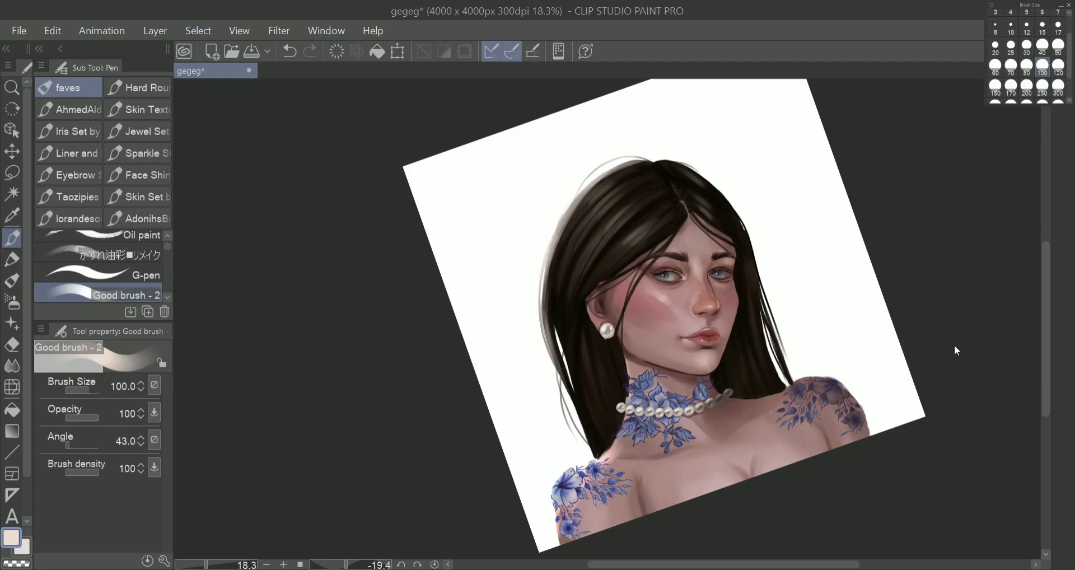
pyautogui.scroll(-2, 955, 346)
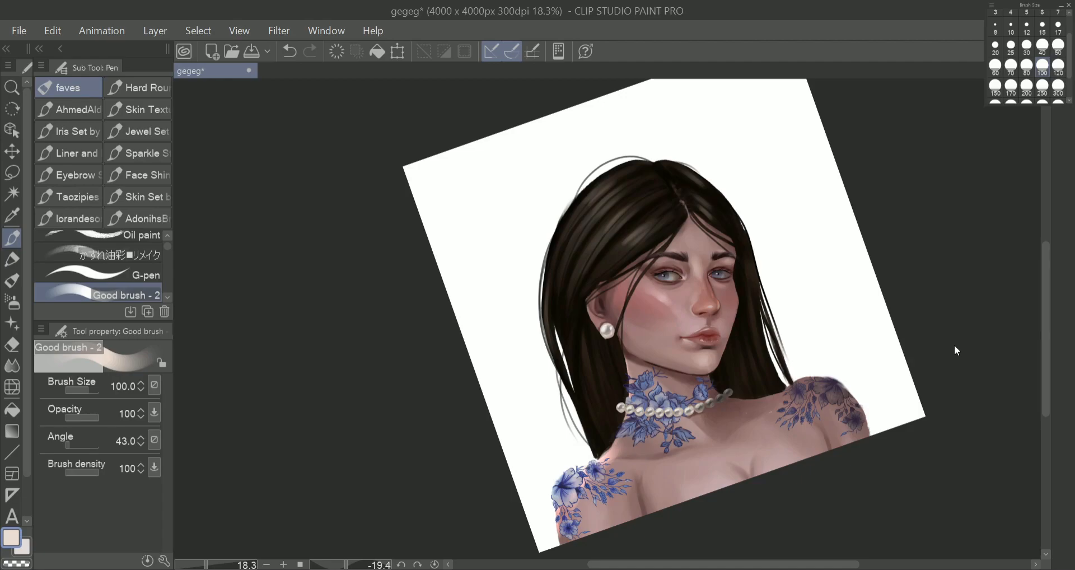
pyautogui.scroll(-4, 959, 343)
pyautogui.scroll(-1, 993, 345)
pyautogui.click(912, 441)
pyautogui.click(912, 418)
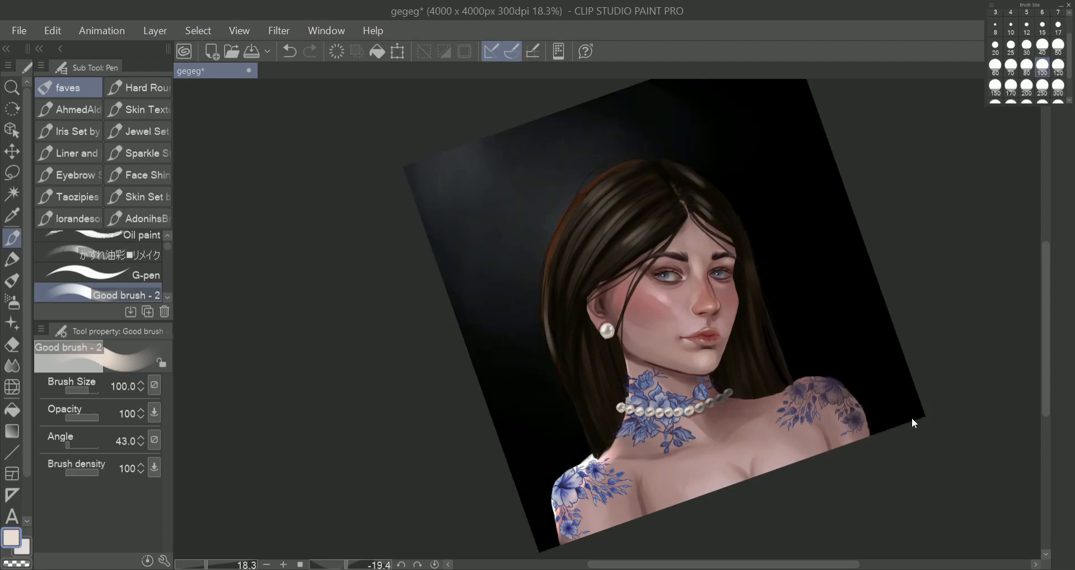
pyautogui.click(911, 418)
pyautogui.click(910, 436)
# Straighten the canvas and paint a soft glow around both sides and the crown of the hair at brush size 300.
pyautogui.scroll(-5, 713, 312)
pyautogui.scroll(6, 728, 312)
pyautogui.press('r')
pyautogui.moveTo(750, 308); pyautogui.dragTo(747, 347)
pyautogui.scroll(-2, 788, 309)
pyautogui.click(958, 22)
pyautogui.click(1002, 345)
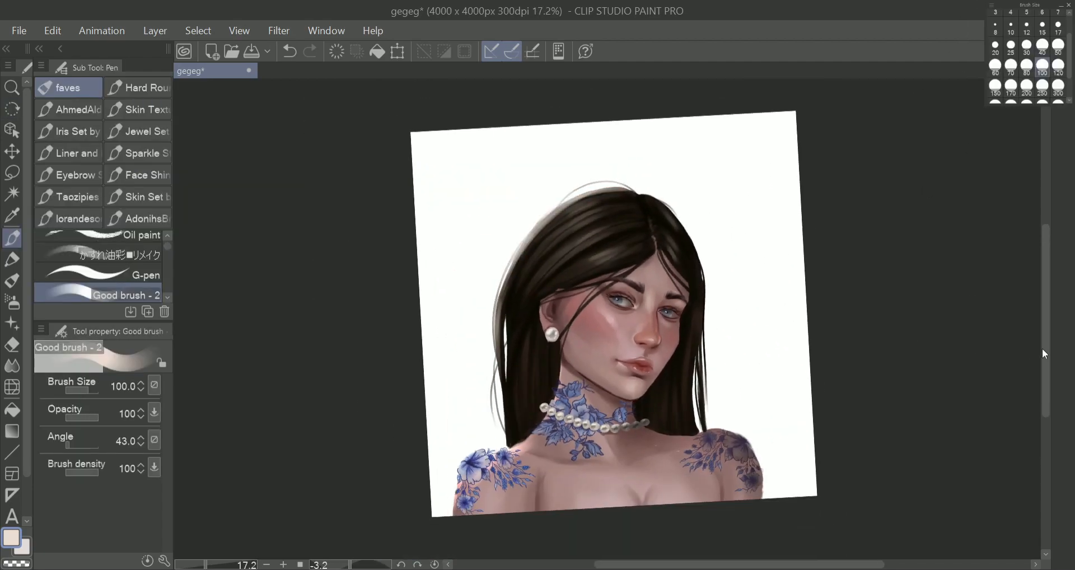
pyautogui.scroll(-5, 610, 349)
pyautogui.scroll(4, 565, 371)
pyautogui.scroll(1, 566, 371)
pyautogui.click(1059, 85)
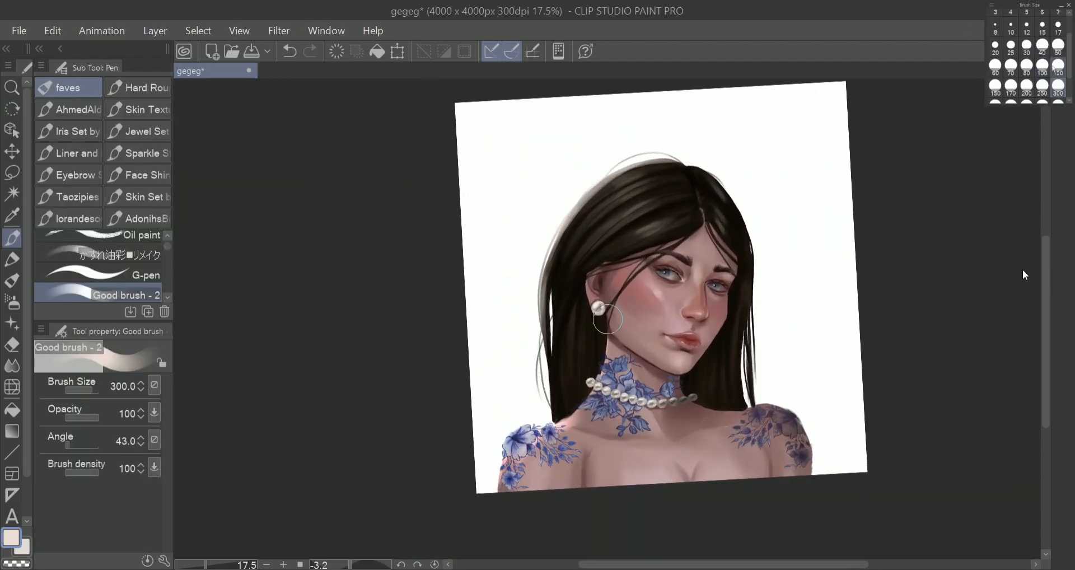
pyautogui.moveTo(543, 405); pyautogui.dragTo(546, 250)
pyautogui.moveTo(742, 214); pyautogui.dragTo(762, 260)
pyautogui.moveTo(703, 168); pyautogui.dragTo(681, 153)
pyautogui.moveTo(540, 407); pyautogui.dragTo(543, 320)
pyautogui.moveTo(761, 224); pyautogui.dragTo(768, 297)
pyautogui.moveTo(743, 163)
pyautogui.mouseDown()
pyautogui.moveTo(757, 390)
pyautogui.moveTo(675, 154)
pyautogui.mouseUp()
# Extend the soft glow along the outer edges of both shoulders at brush size 300.
pyautogui.moveTo(788, 397)
pyautogui.mouseDown()
pyautogui.moveTo(816, 418)
pyautogui.moveTo(806, 402)
pyautogui.mouseUp()
pyautogui.moveTo(800, 401); pyautogui.dragTo(828, 452)
pyautogui.moveTo(488, 493); pyautogui.dragTo(509, 428)
pyautogui.keyDown('alt'); pyautogui.click(822, 391); pyautogui.keyUp('alt')
pyautogui.moveTo(832, 456)
pyautogui.mouseDown()
pyautogui.moveTo(799, 389)
pyautogui.moveTo(819, 413)
pyautogui.moveTo(823, 467)
pyautogui.mouseUp()
pyautogui.press('Delete')
# Build up the glow around the hair silhouette and one shoulder with white at brush size 300.
pyautogui.moveTo(553, 205); pyautogui.dragTo(525, 337)
pyautogui.moveTo(510, 421); pyautogui.dragTo(496, 486)
pyautogui.moveTo(547, 403); pyautogui.dragTo(551, 416)
pyautogui.moveTo(762, 301)
pyautogui.mouseDown()
pyautogui.moveTo(766, 393)
pyautogui.moveTo(750, 394)
pyautogui.mouseUp()
pyautogui.moveTo(703, 149); pyautogui.dragTo(746, 206)
pyautogui.moveTo(589, 176); pyautogui.dragTo(541, 269)
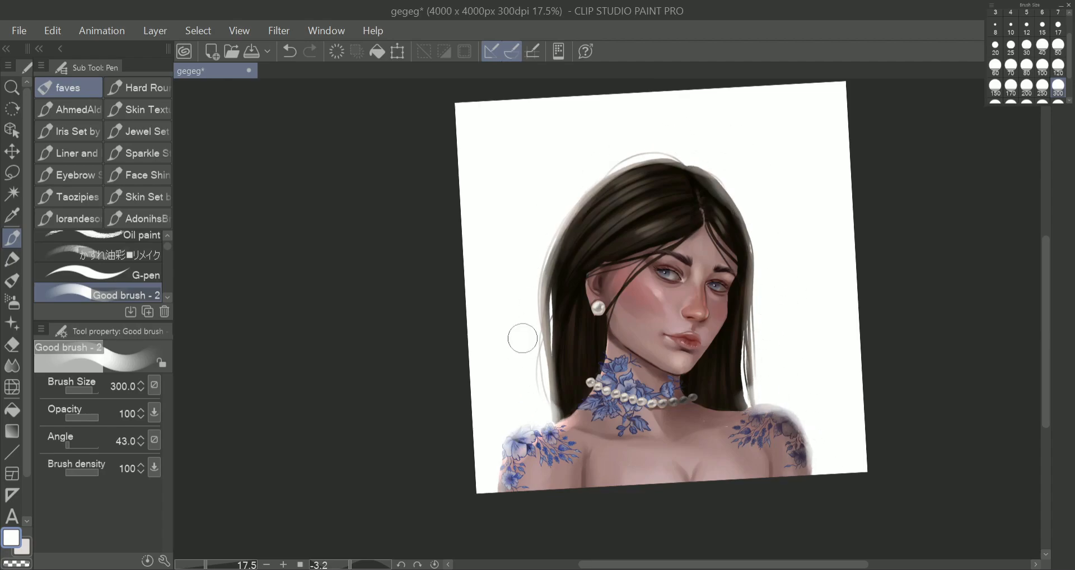
# Soften the glow over the hair ends above the shoulder with the Soft eraser at size 300.
pyautogui.scroll(-1, 629, 287)
pyautogui.scroll(2, 629, 287)
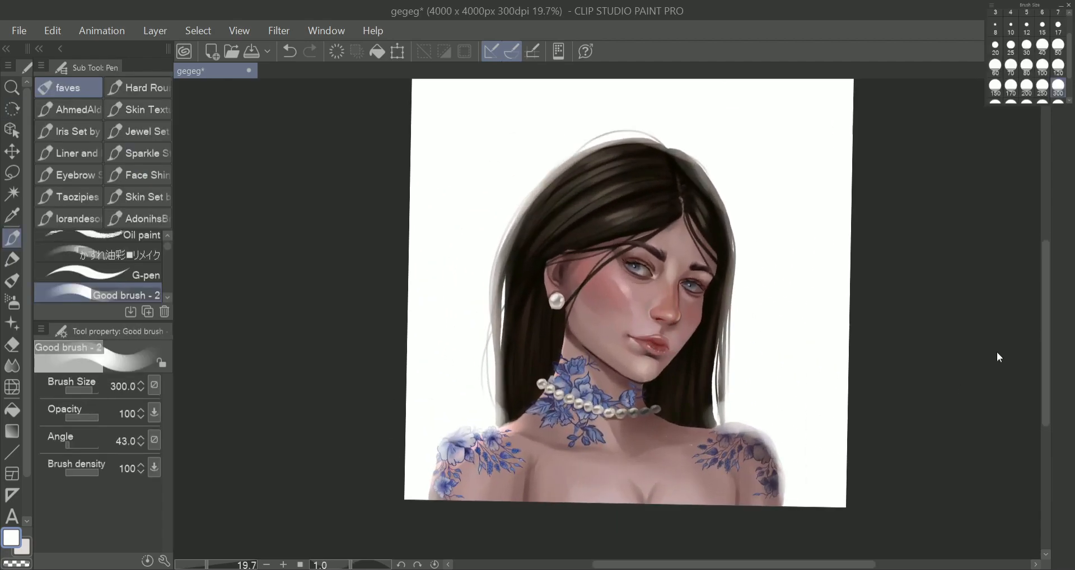
pyautogui.press('e')
pyautogui.moveTo(728, 375); pyautogui.dragTo(723, 459)
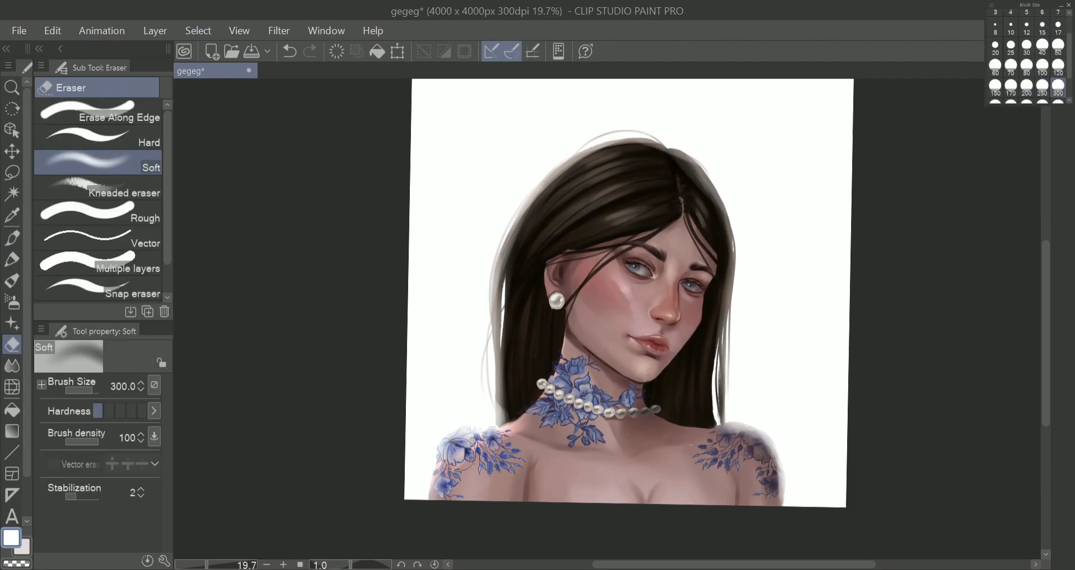
# Return to Good brush - 2 in black at brush size 100 to shade the hair below the earring.
pyautogui.scroll(-2, 450, 416)
pyautogui.scroll(3, 435, 414)
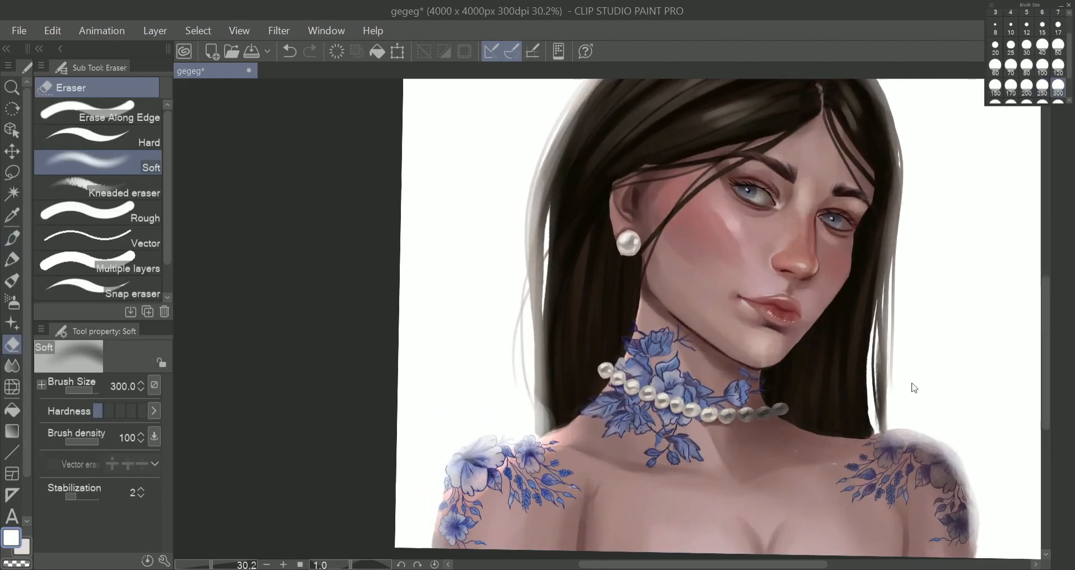
pyautogui.press('p')
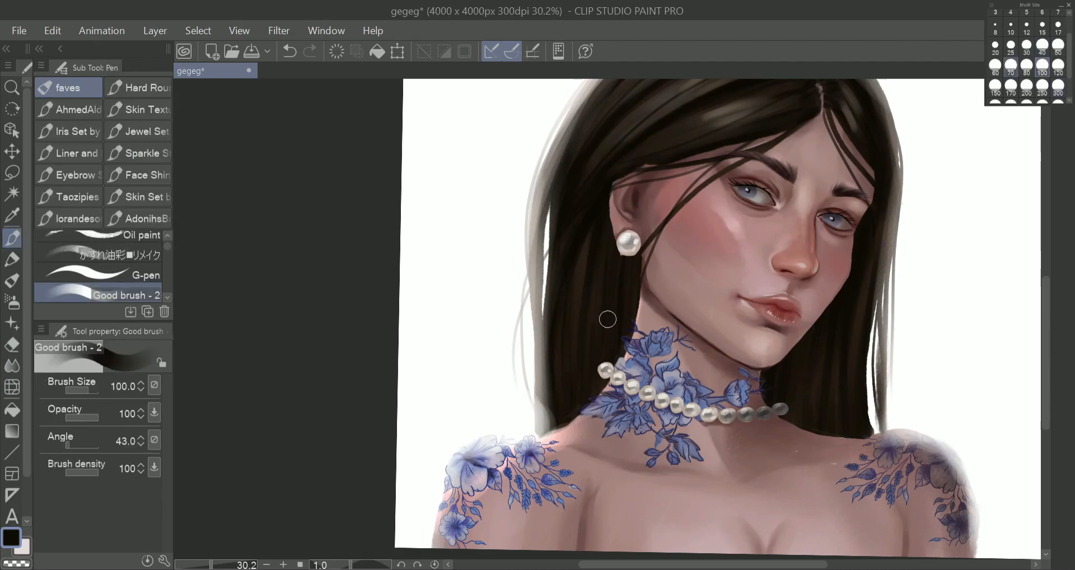
pyautogui.scroll(-2, 780, 399)
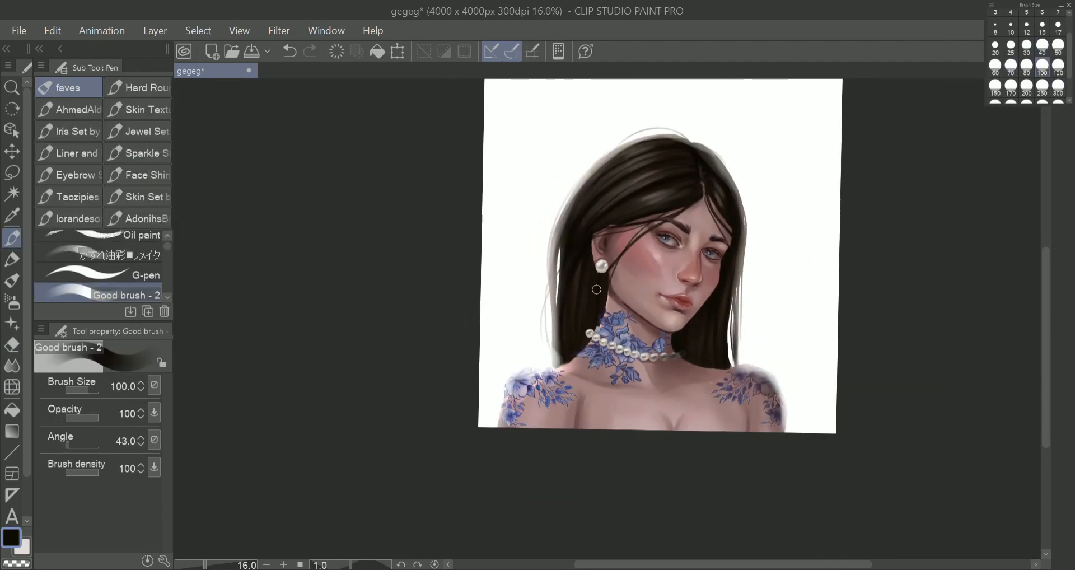